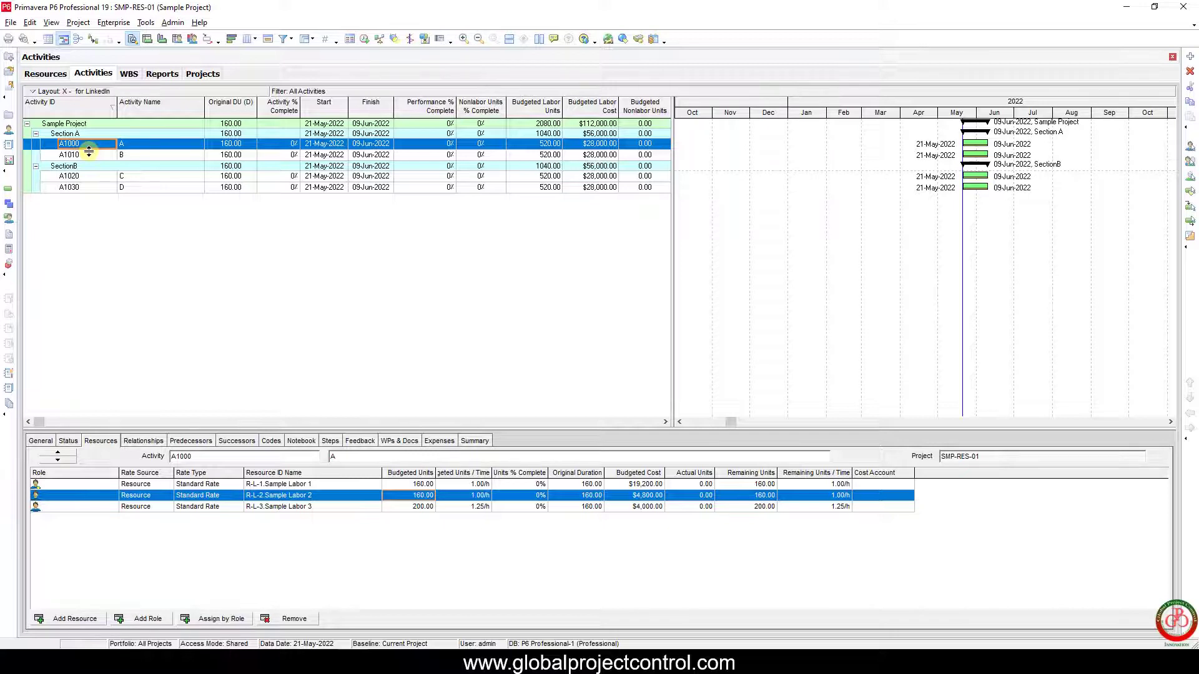
left_click(91, 156)
left_click(93, 180)
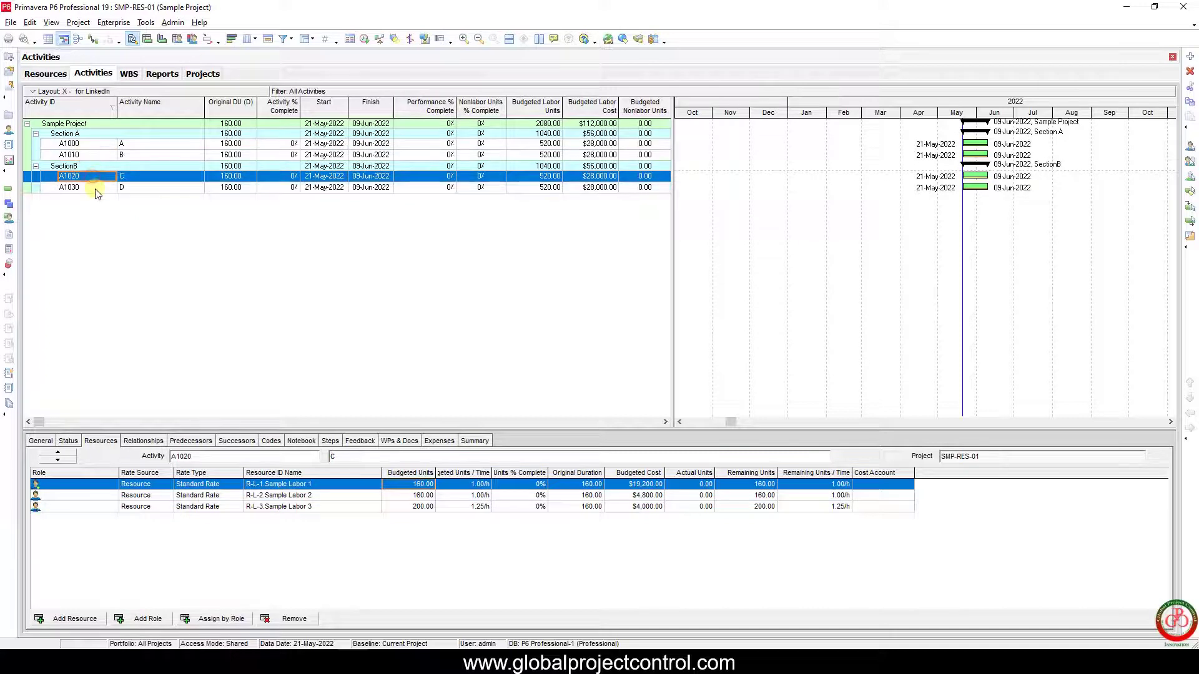
left_click(95, 188)
left_click_drag(143, 149, 143, 149)
left_click(143, 146)
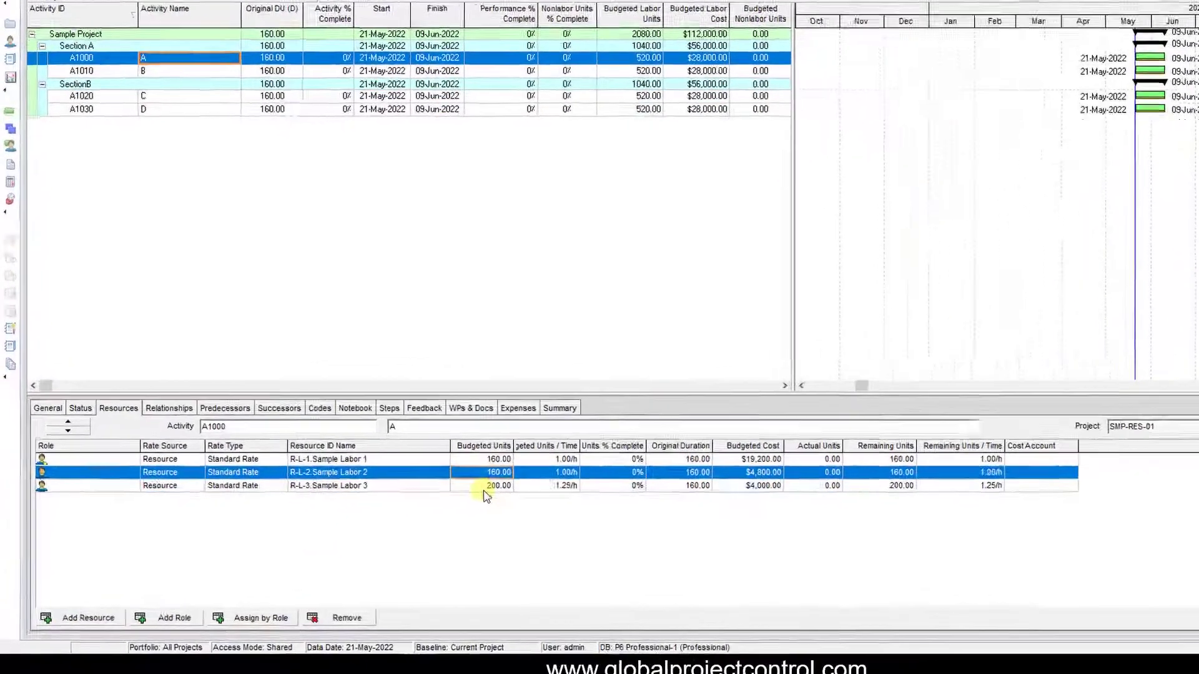
left_click(401, 488)
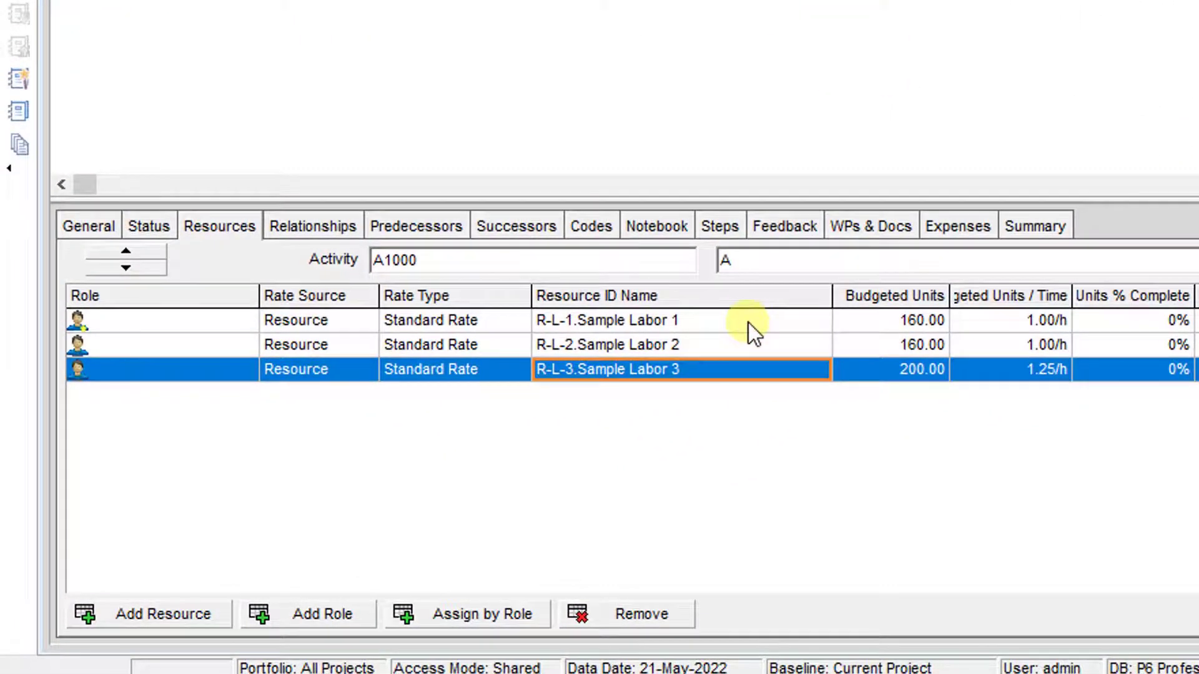
left_click(748, 324)
left_click(751, 347)
left_click(753, 368)
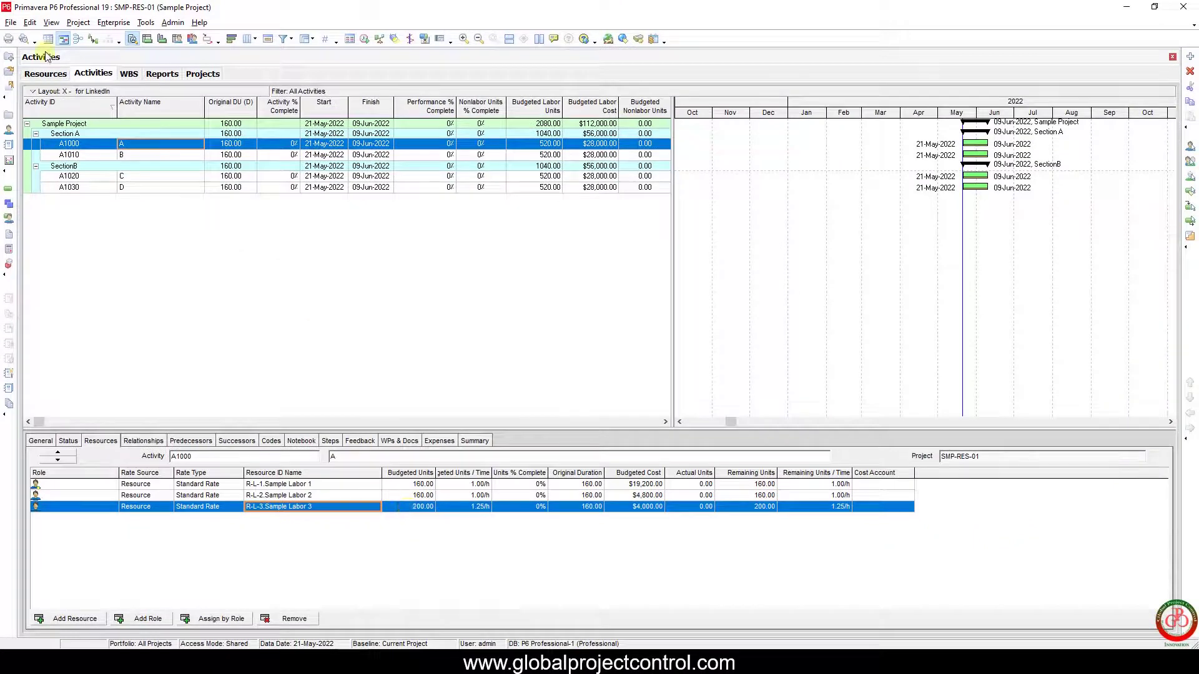
In Calculations preferences, choose to preserve Units, Duration and Units/Time for existing assignments.
left_click(34, 24)
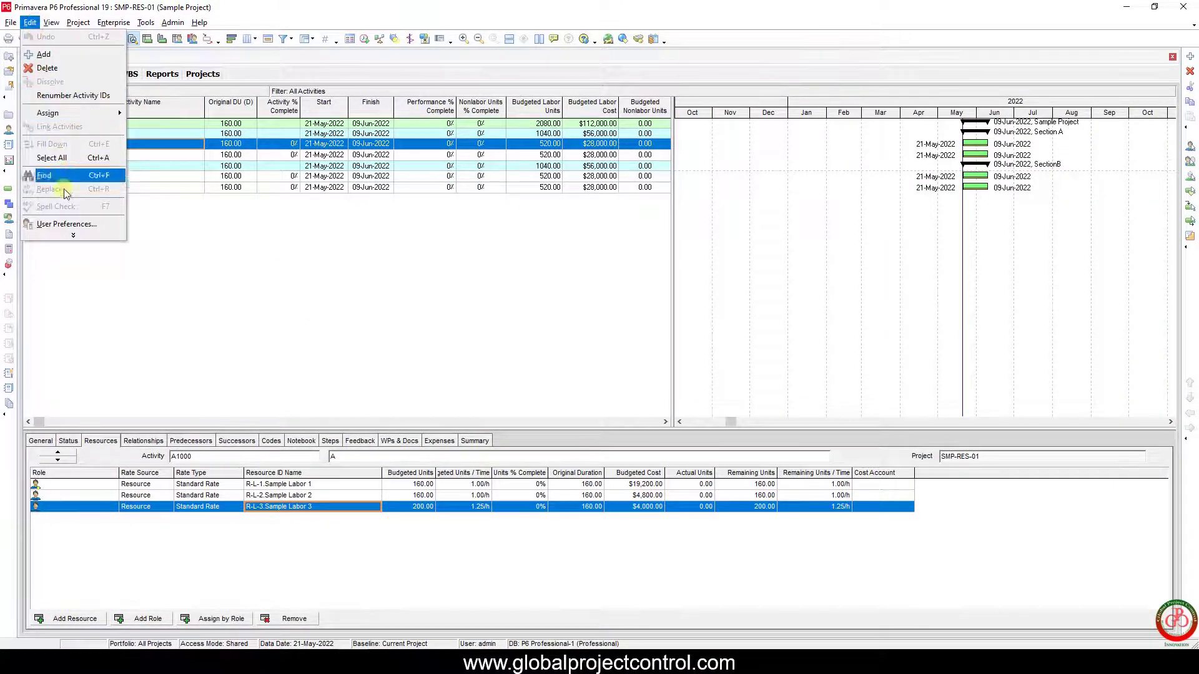
left_click(65, 224)
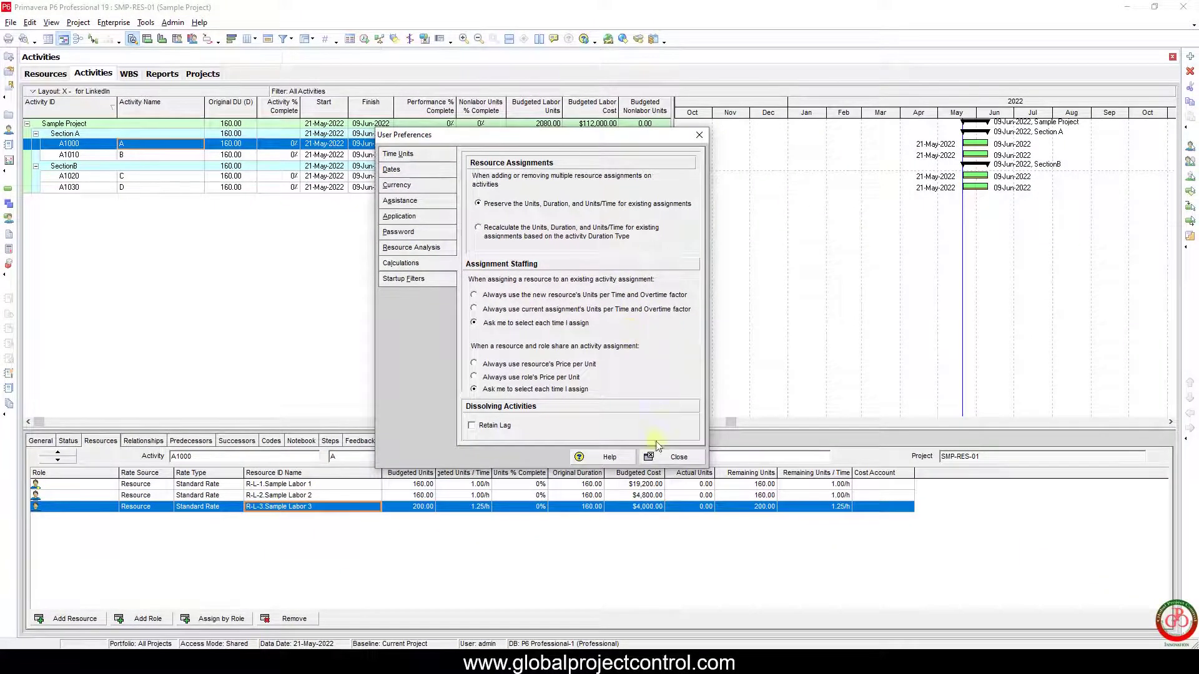
left_click(678, 458)
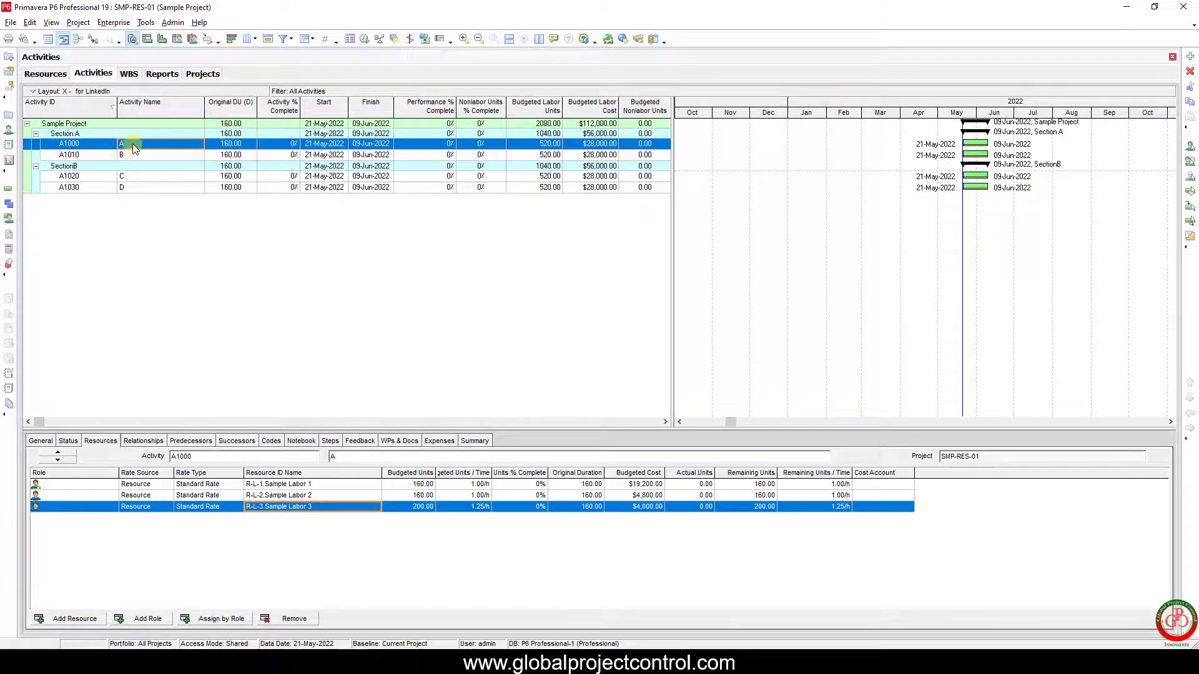
Remove Sample Labor 1 from A1000, leaving 360 budgeted labor units and $8,800.
left_click(548, 145)
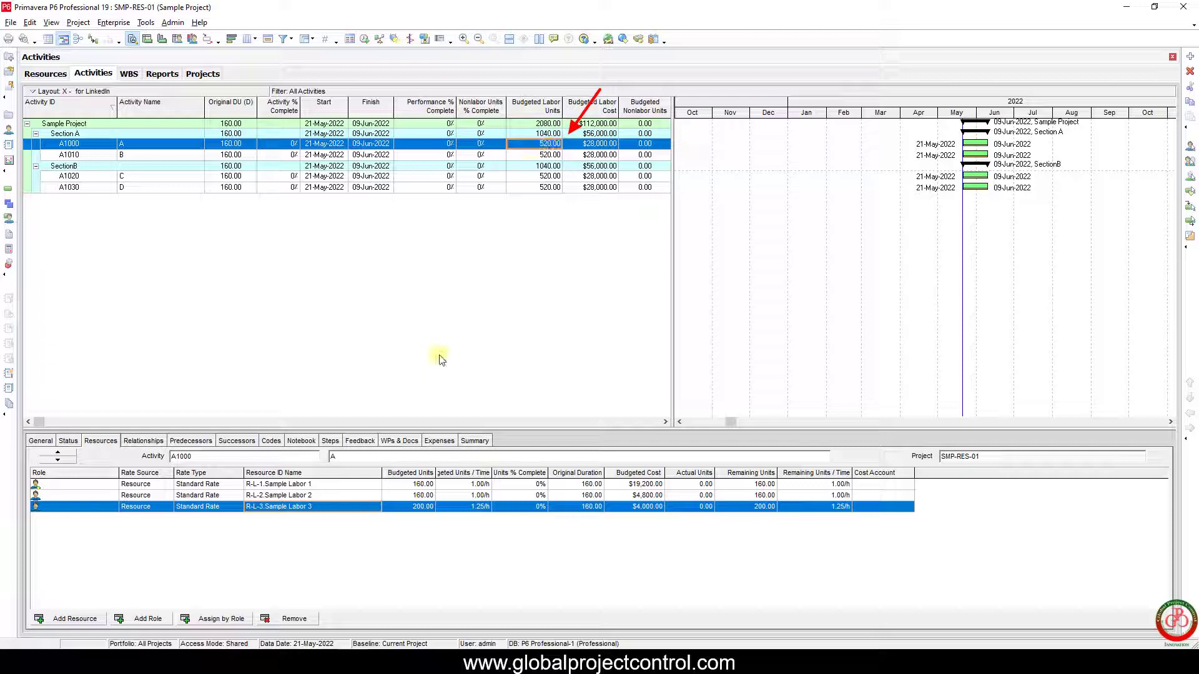
left_click(325, 485)
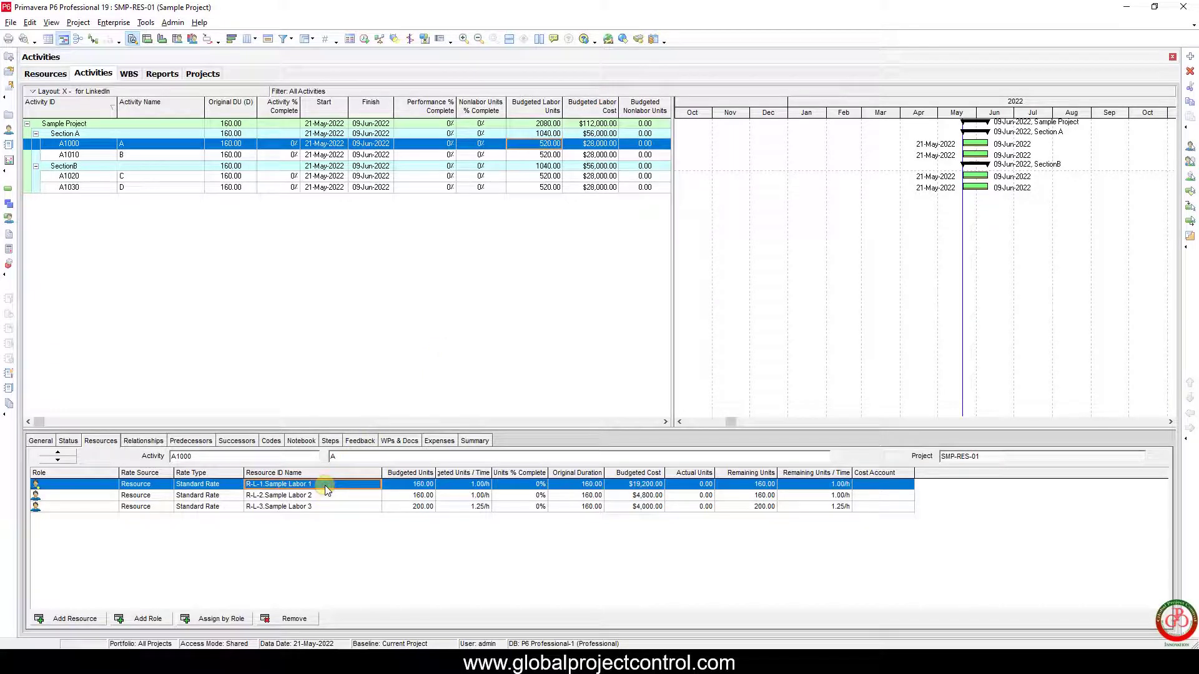
left_click(280, 619)
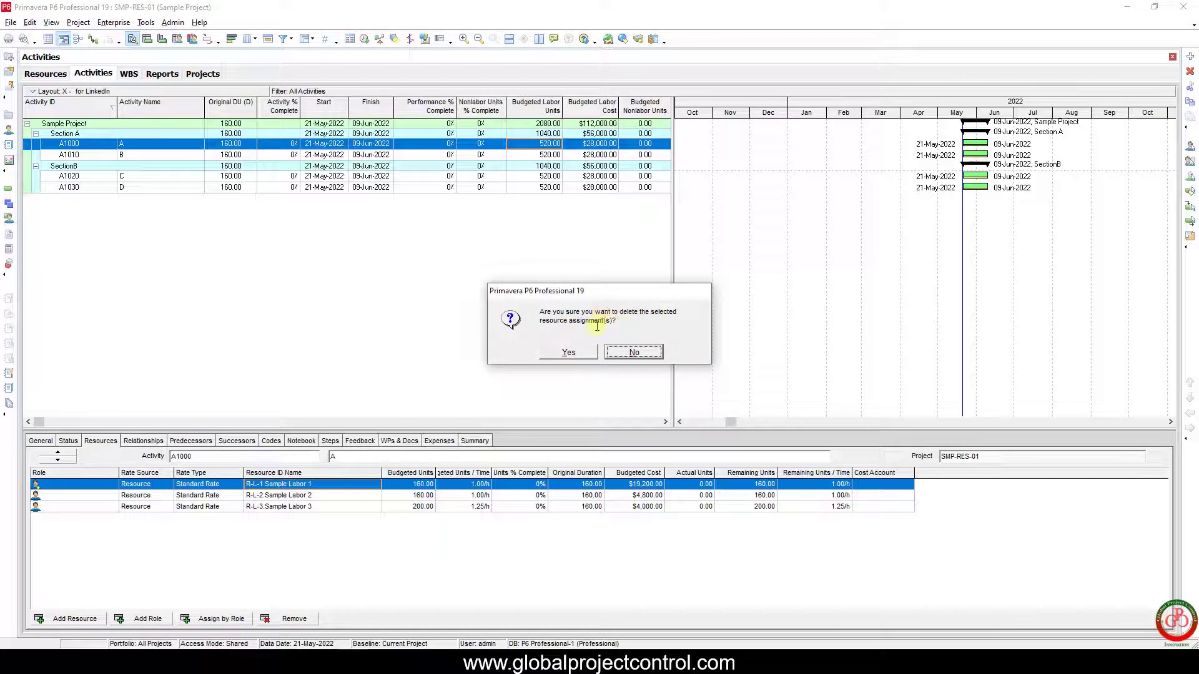
left_click(583, 354)
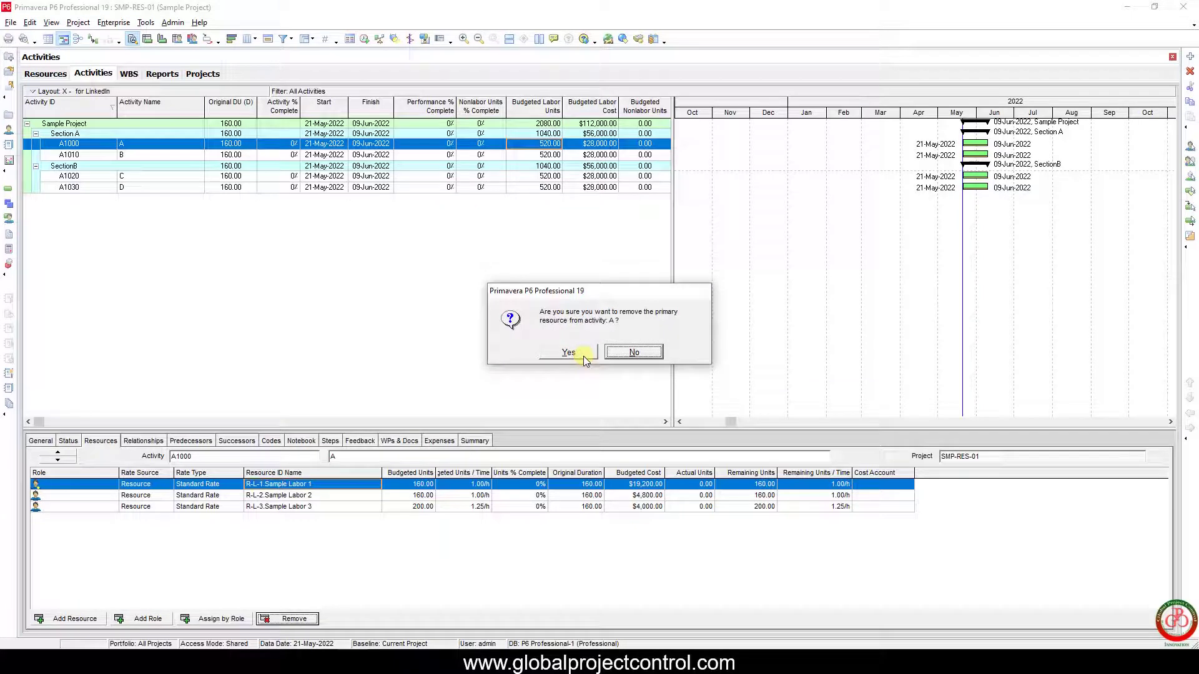
left_click(568, 352)
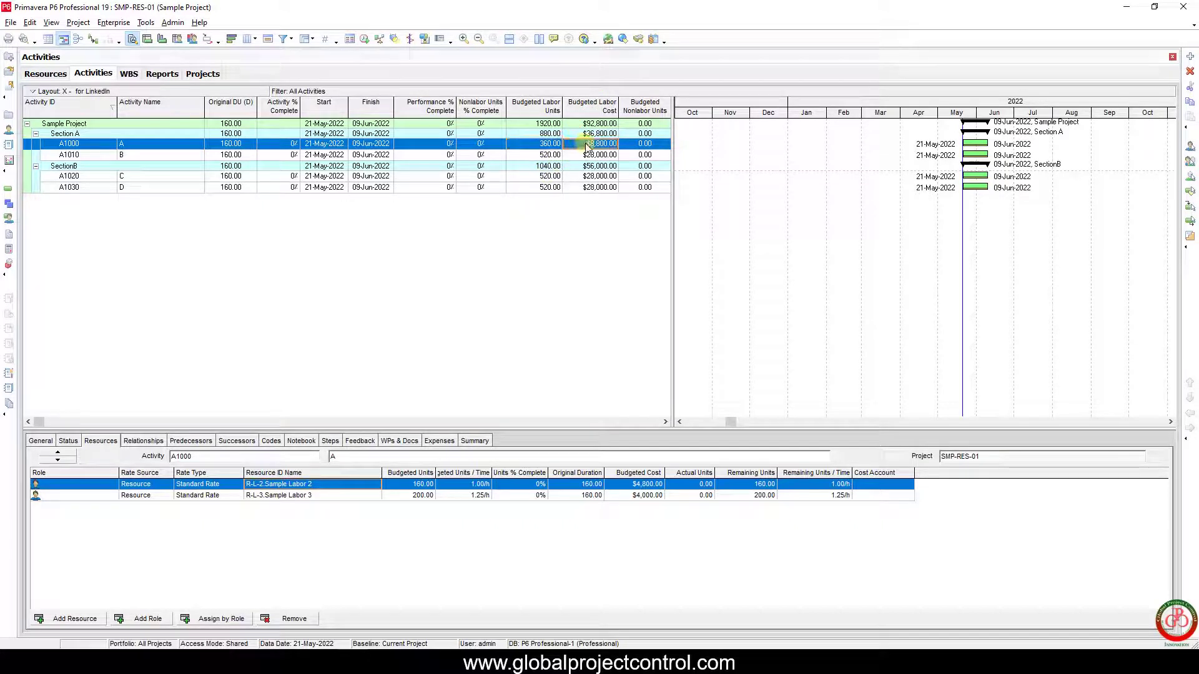
left_click(606, 145)
Recalculate the project's assignment costs.
left_click(146, 22)
left_click(164, 91)
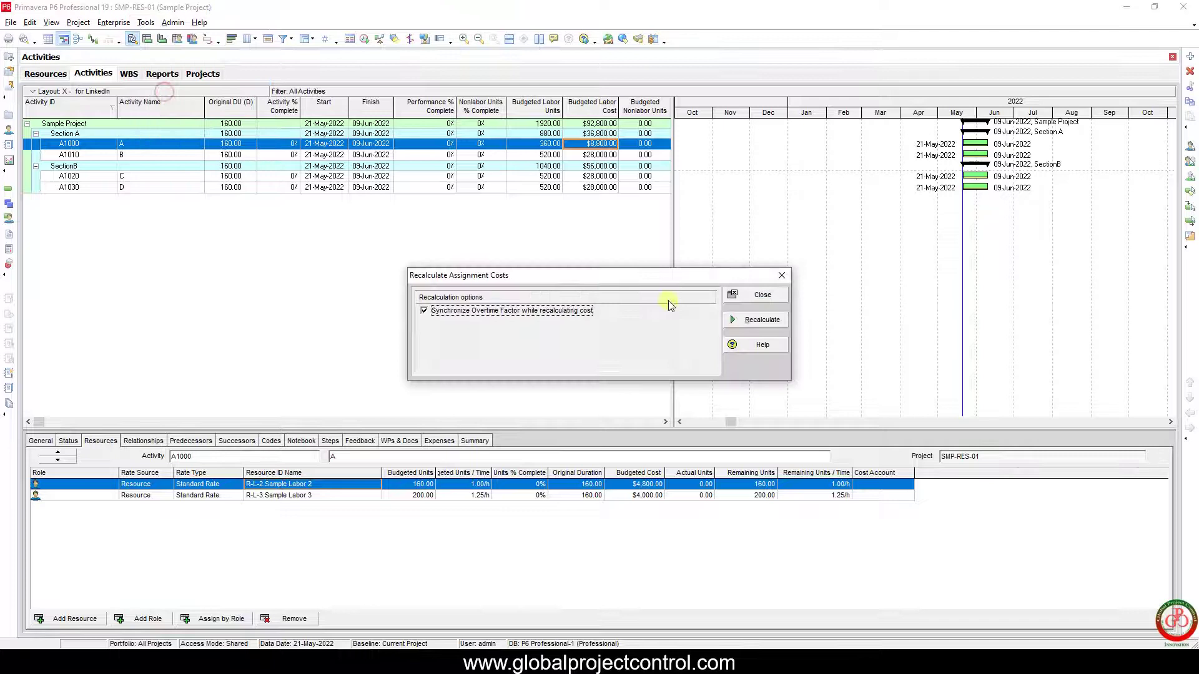
left_click(755, 321)
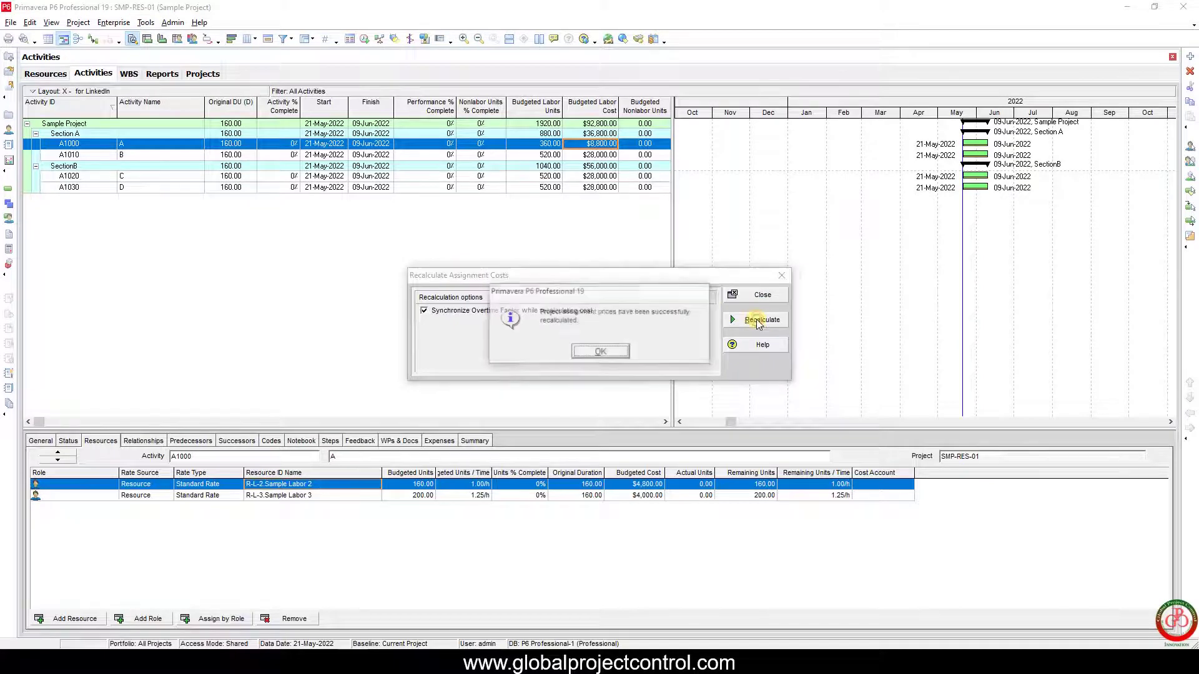
left_click(616, 351)
left_click(530, 166)
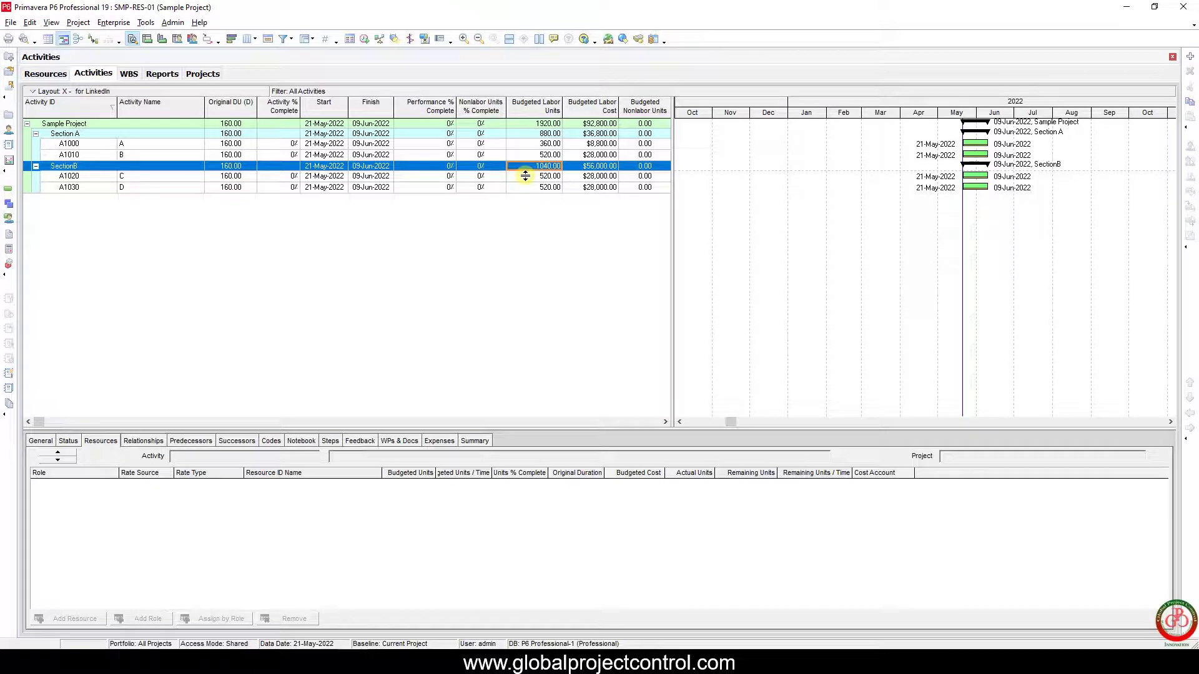
With A1020 selected, set removals to recalculate Units, Duration and Units/Time by Duration Type.
left_click(525, 176)
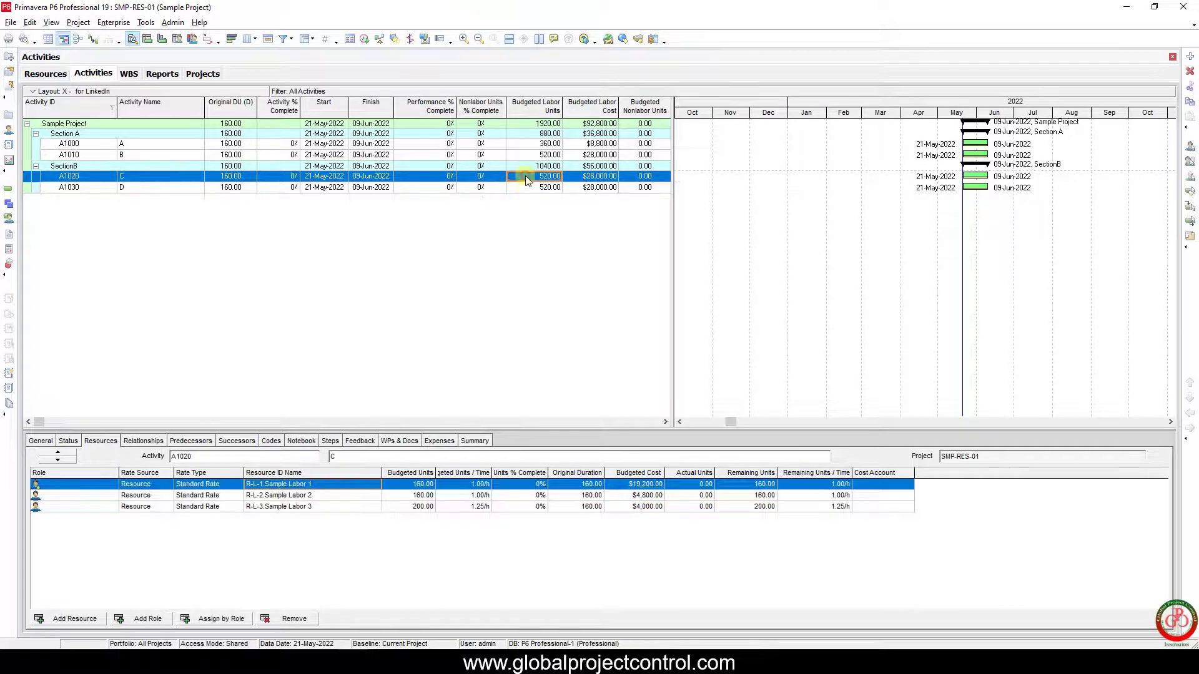
left_click(31, 23)
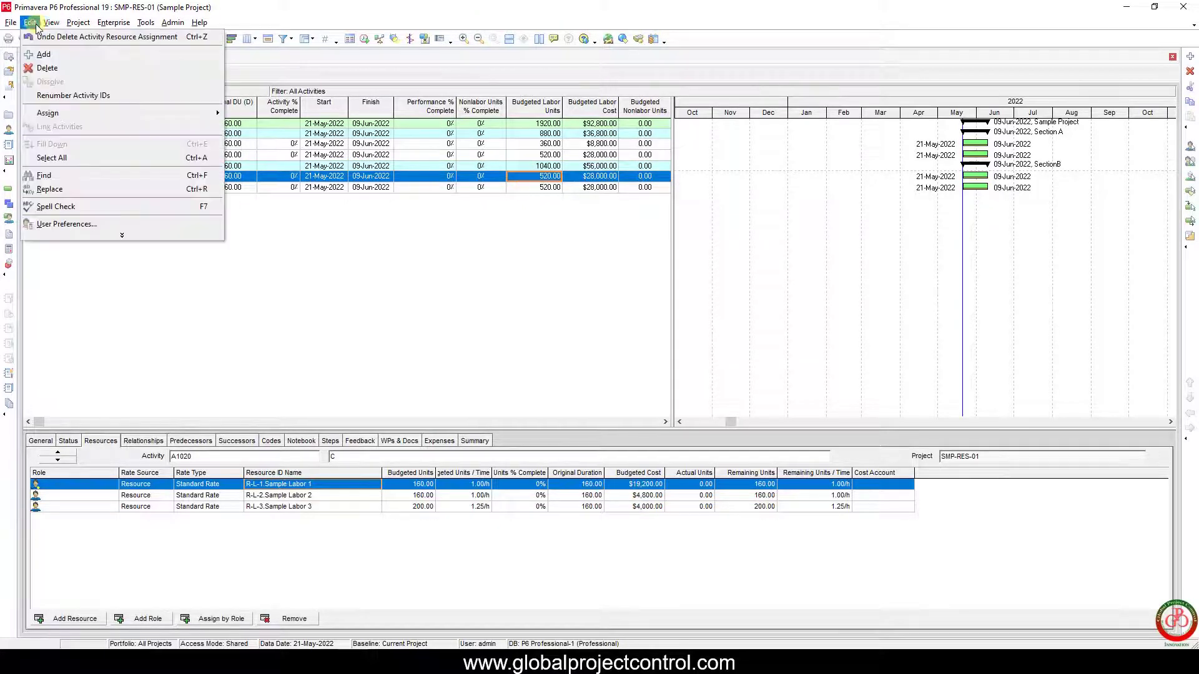
left_click(61, 224)
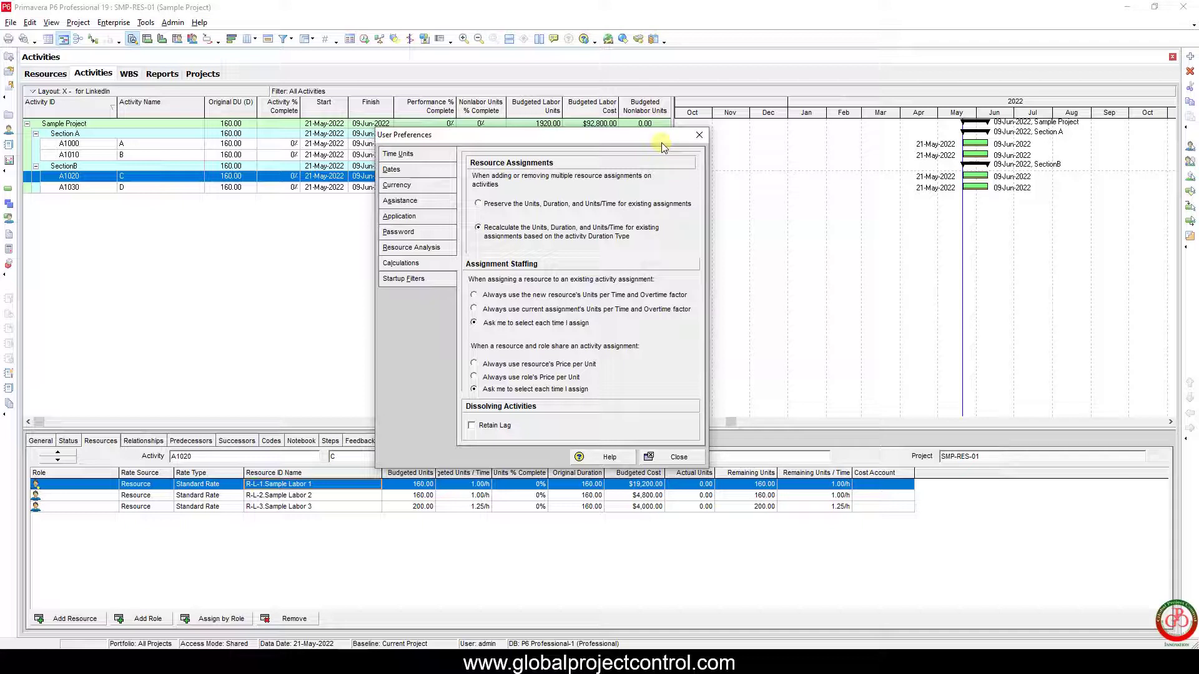
left_click_drag(659, 142, 644, 223)
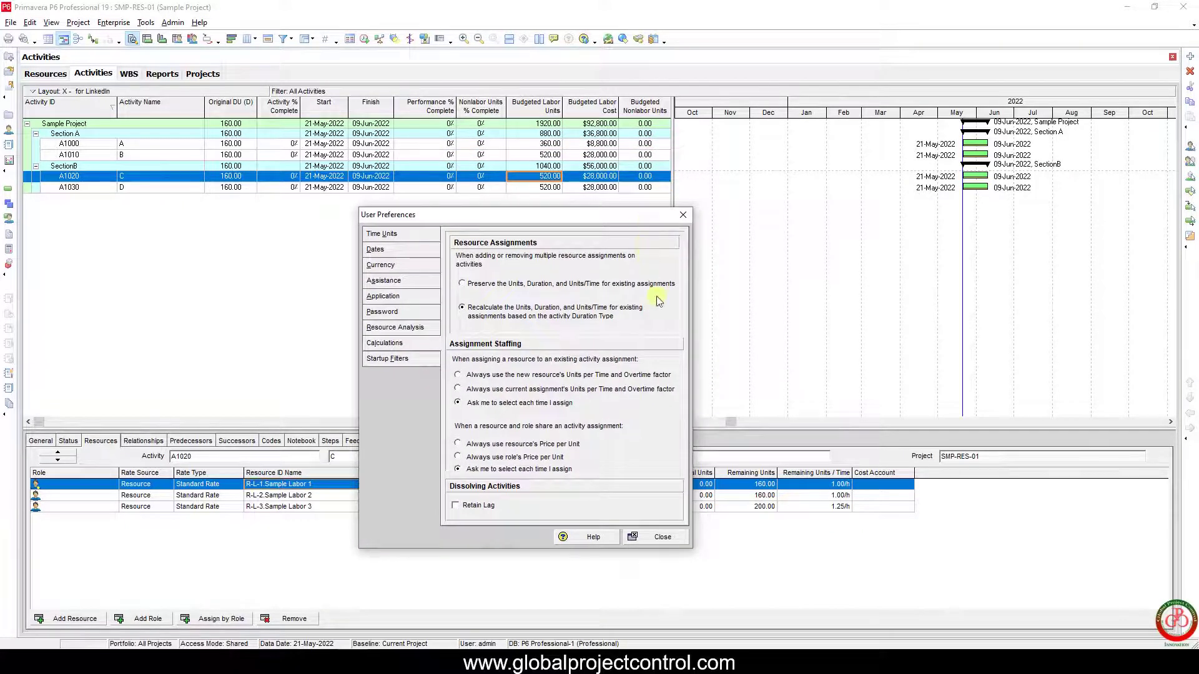
left_click(659, 538)
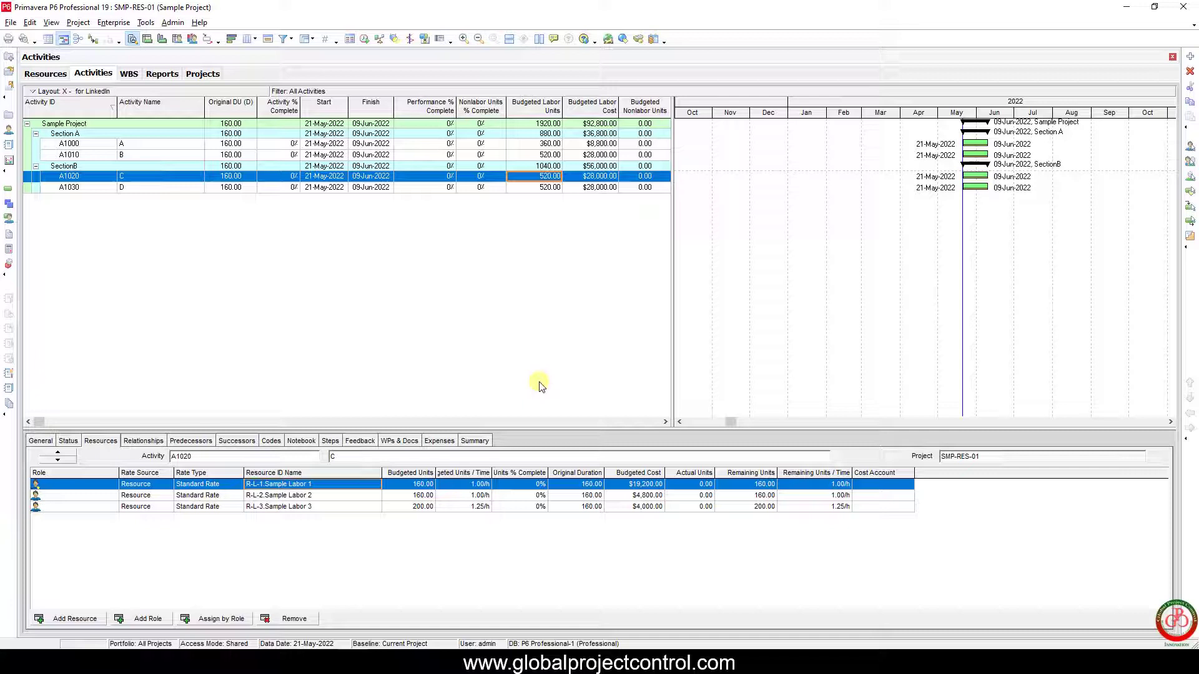
Remove Sample Labor 3 from A1020, leaving two 260-unit assignments costing $39,000.
left_click(400, 507)
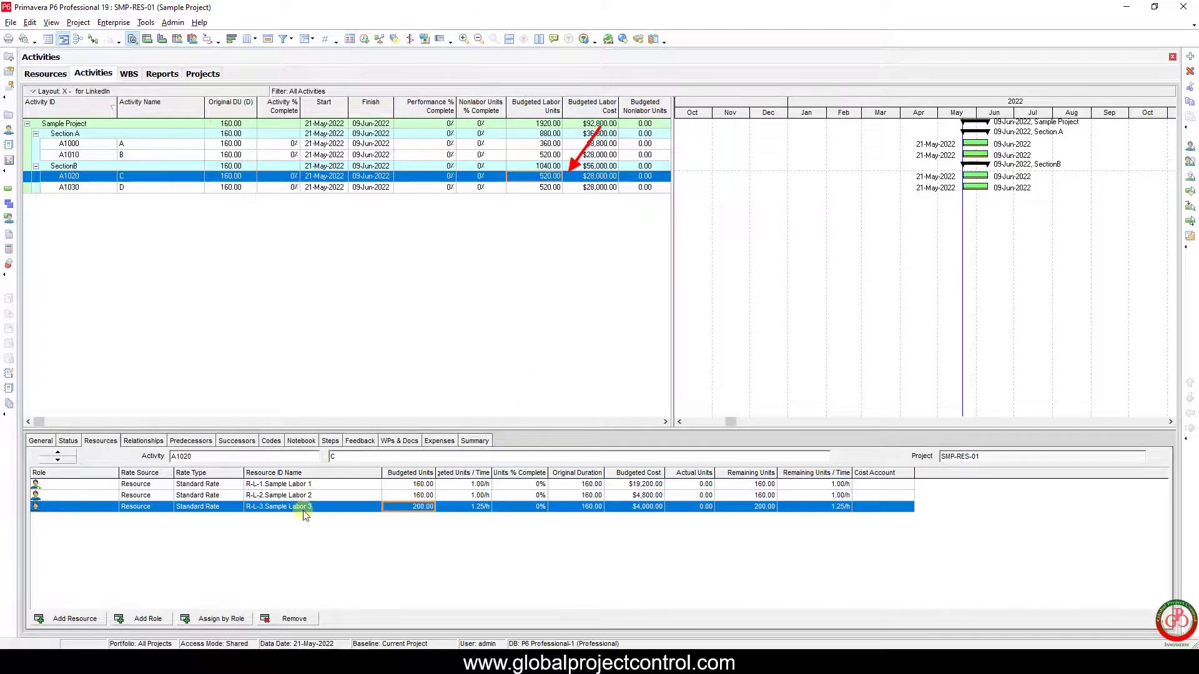
left_click(419, 507)
left_click(294, 618)
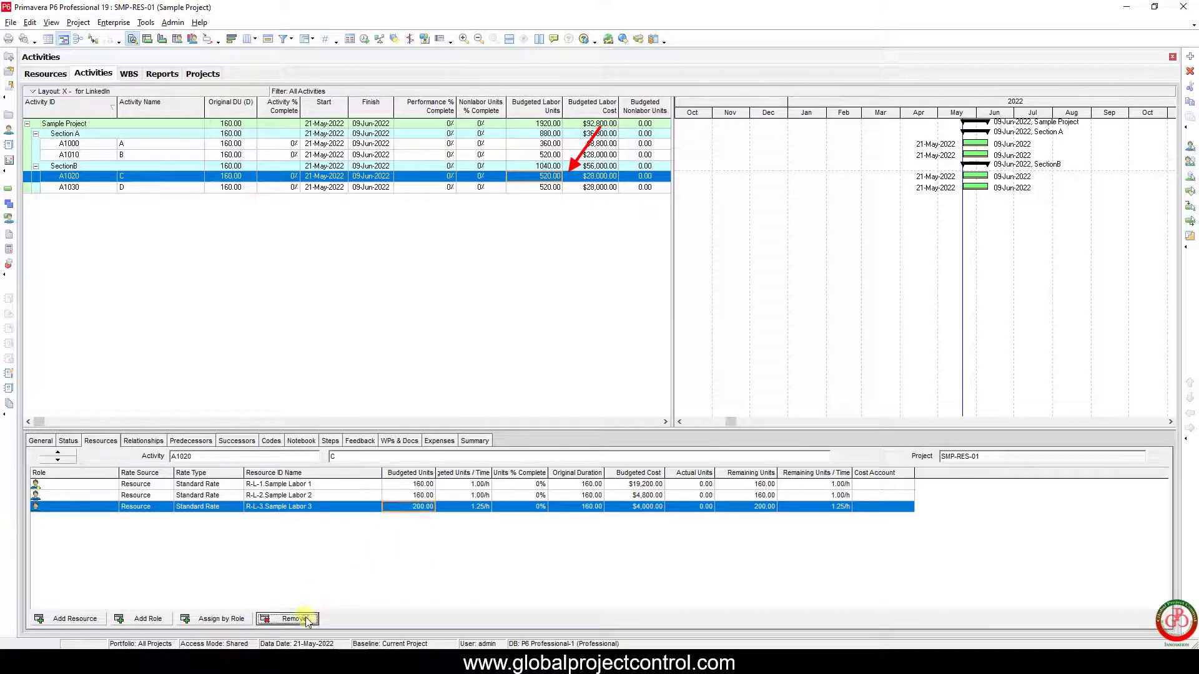
left_click(569, 353)
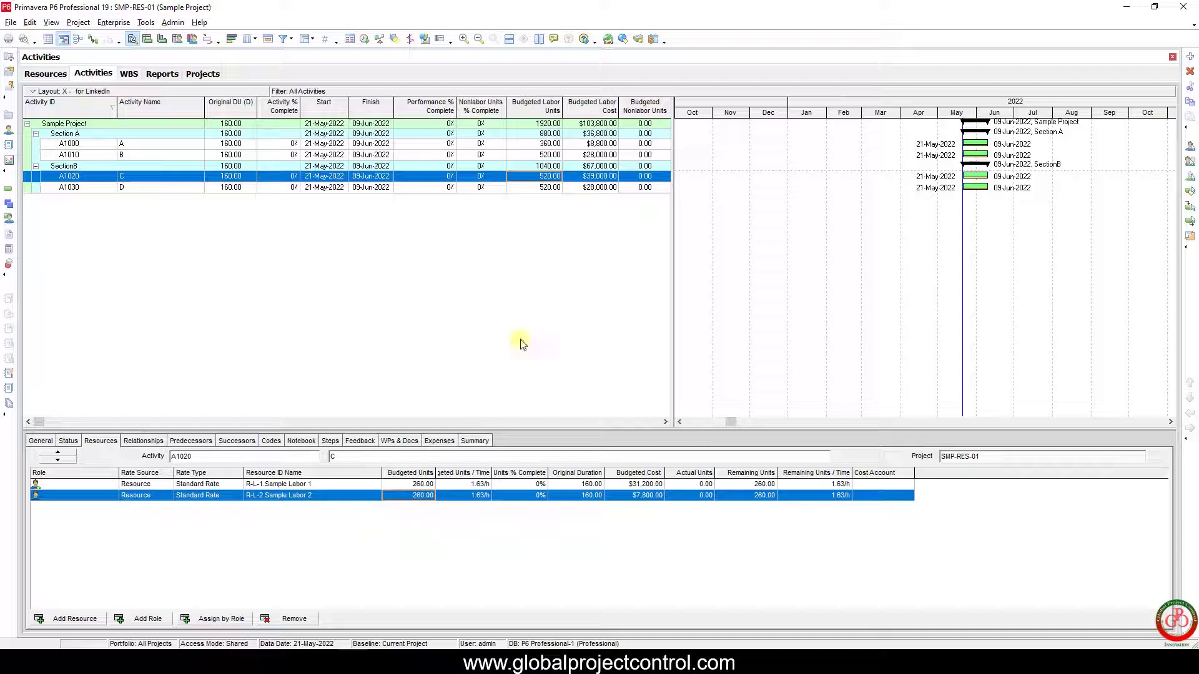
left_click(529, 189)
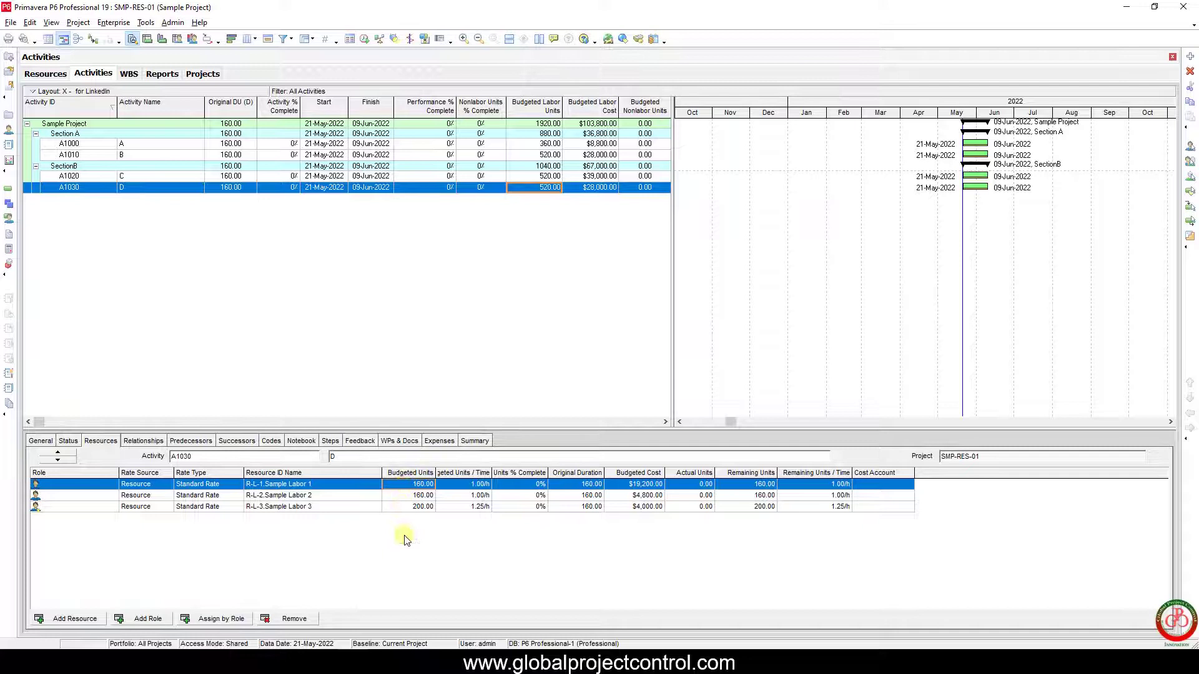
Inspect A1030's Sample Labor 2 and 3 rows, then view A1020's 260-unit assignments.
left_click(407, 498)
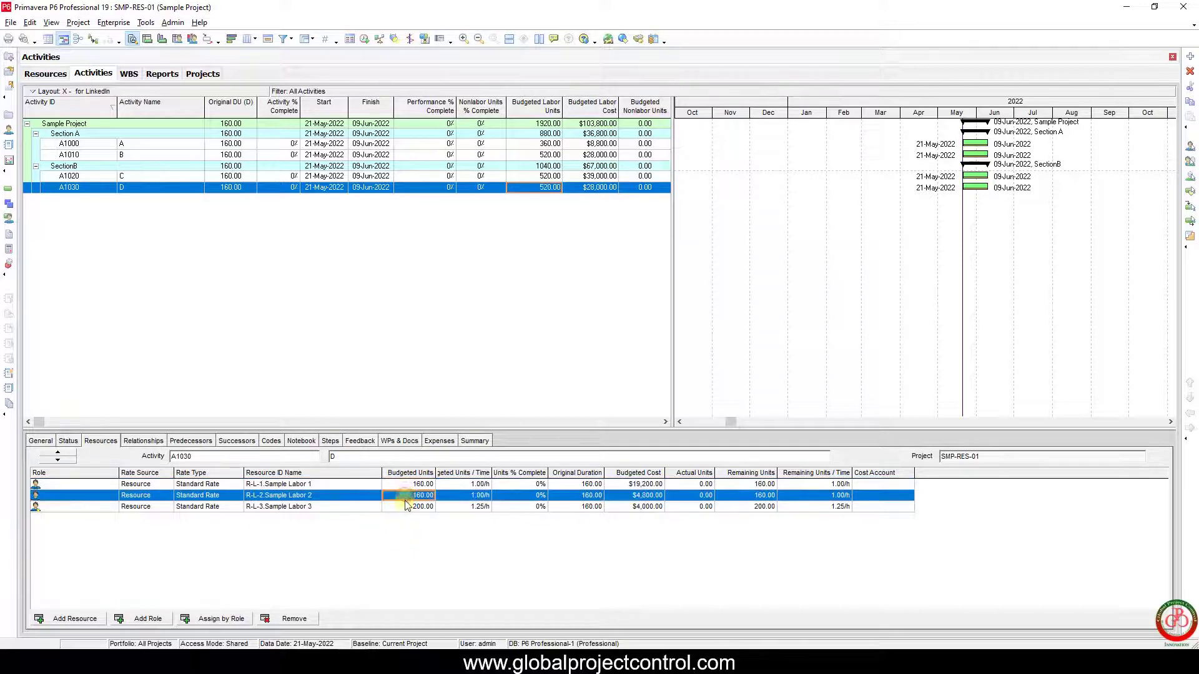
left_click(403, 506)
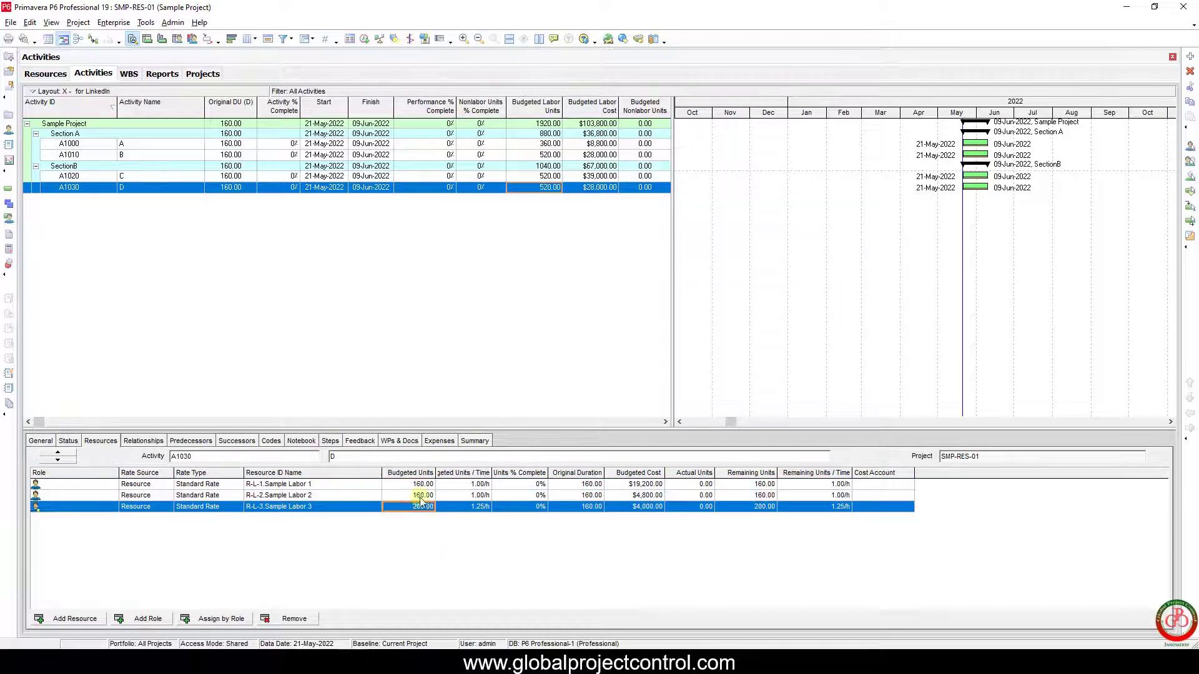
left_click(517, 178)
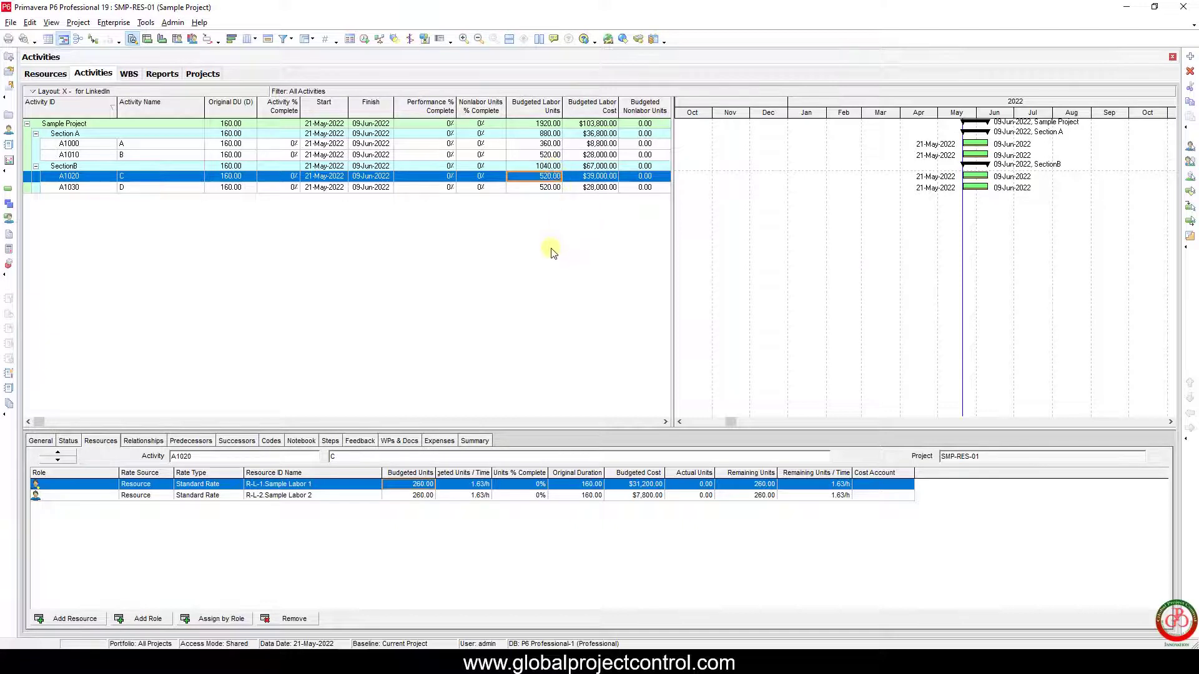
Assign R-L-3 Sample Labor 3 back to A1020, giving 160, 160 and 200 units at $28,000.
left_click(75, 620)
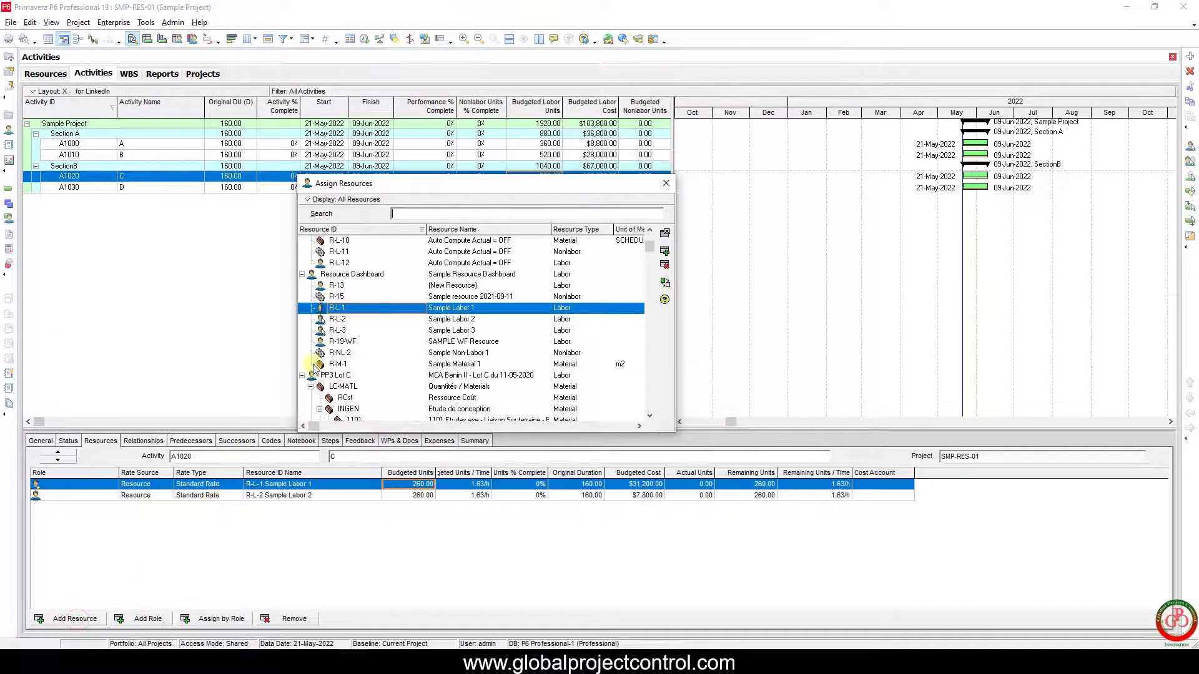
left_click(339, 333)
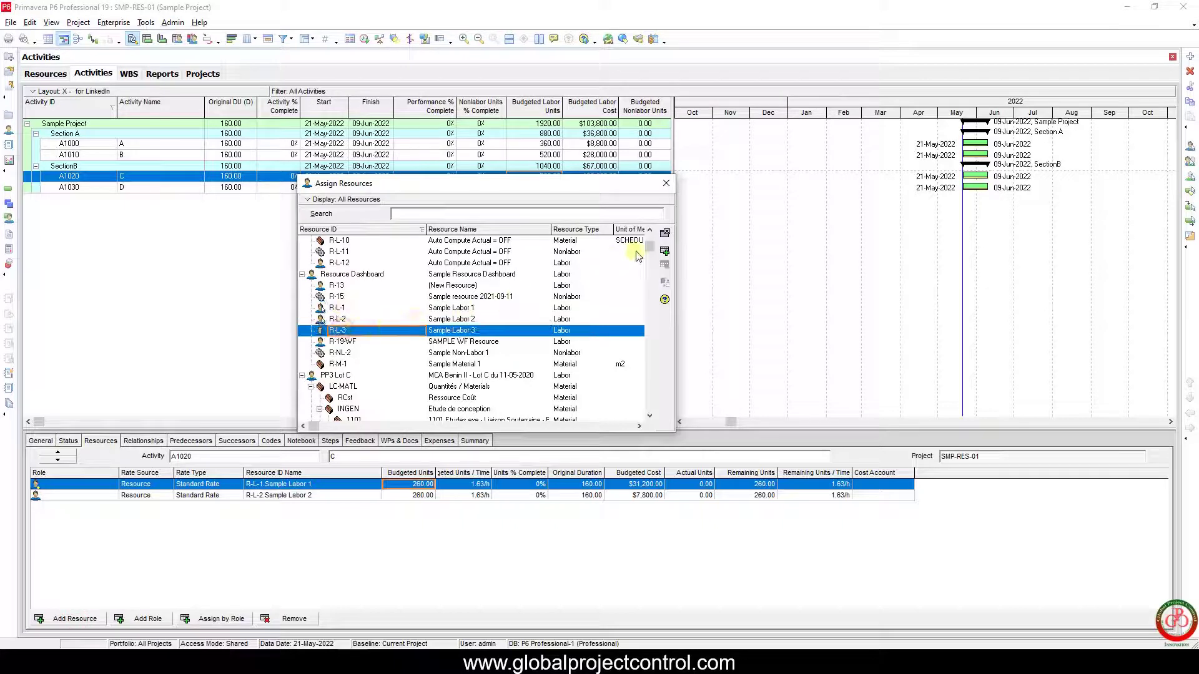
left_click(665, 253)
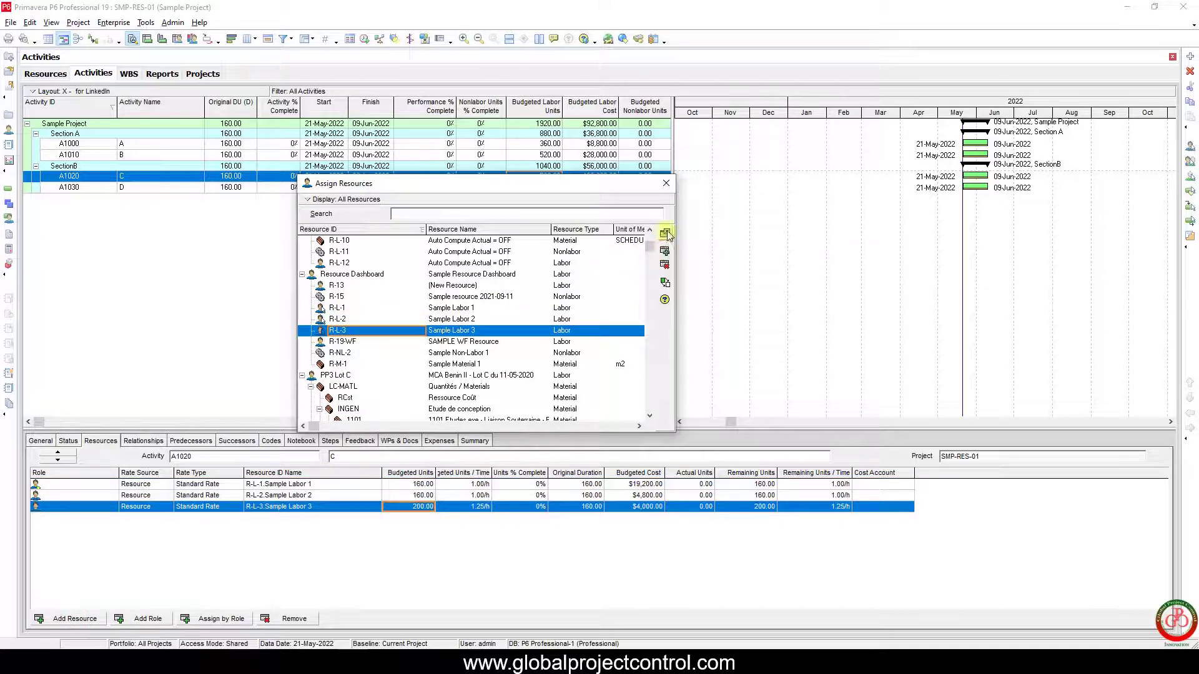
left_click(666, 234)
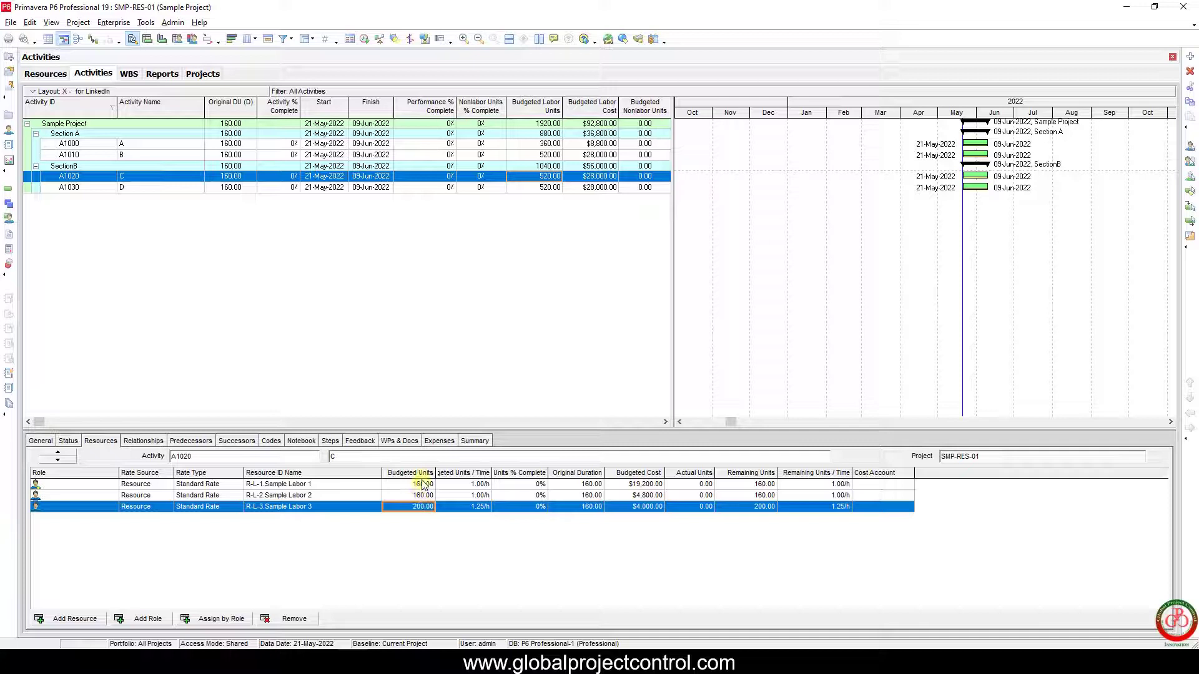
Delete Sample Labor 3 from A1020 again, restoring 260 units each and $39,000.
left_click(284, 620)
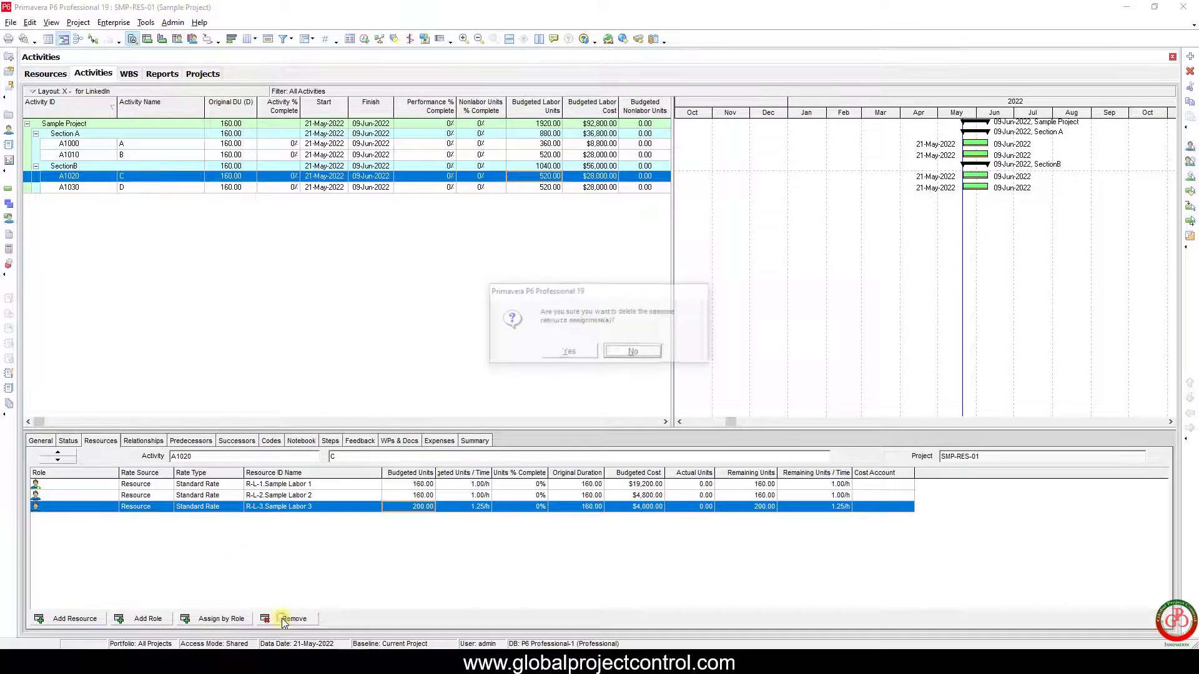
left_click(588, 350)
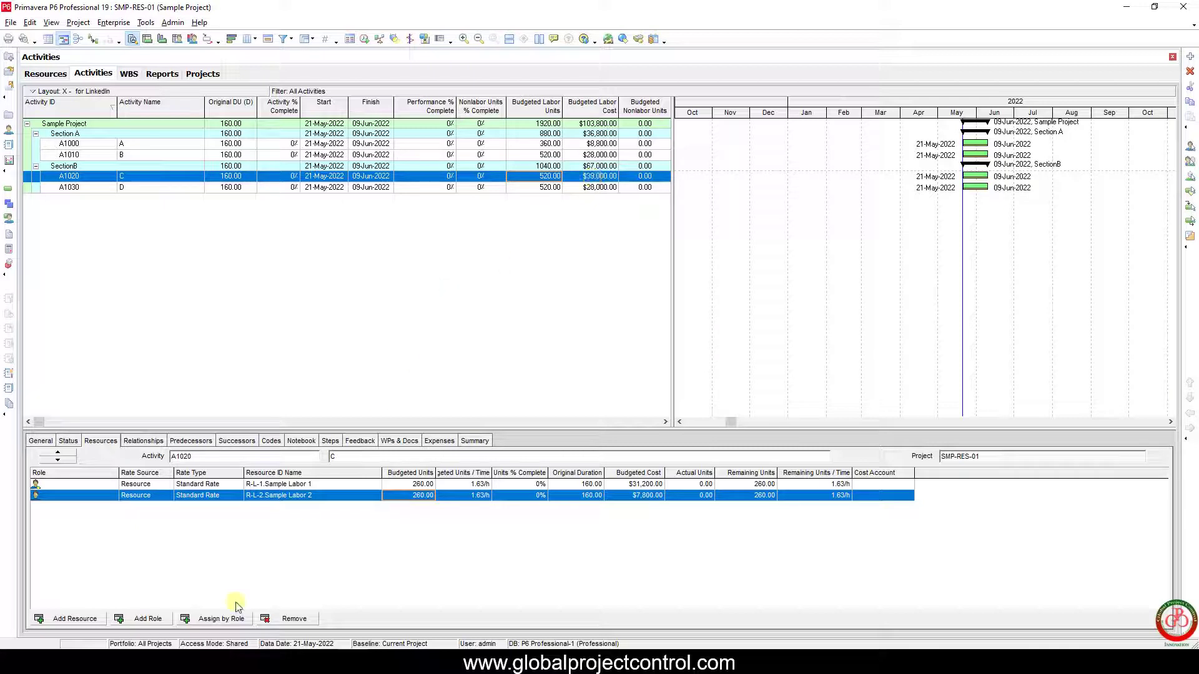
Assign Sample Labor 3 to A1020 twice, splitting units 115.56/144.44 for $23,111.11.
left_click(70, 618)
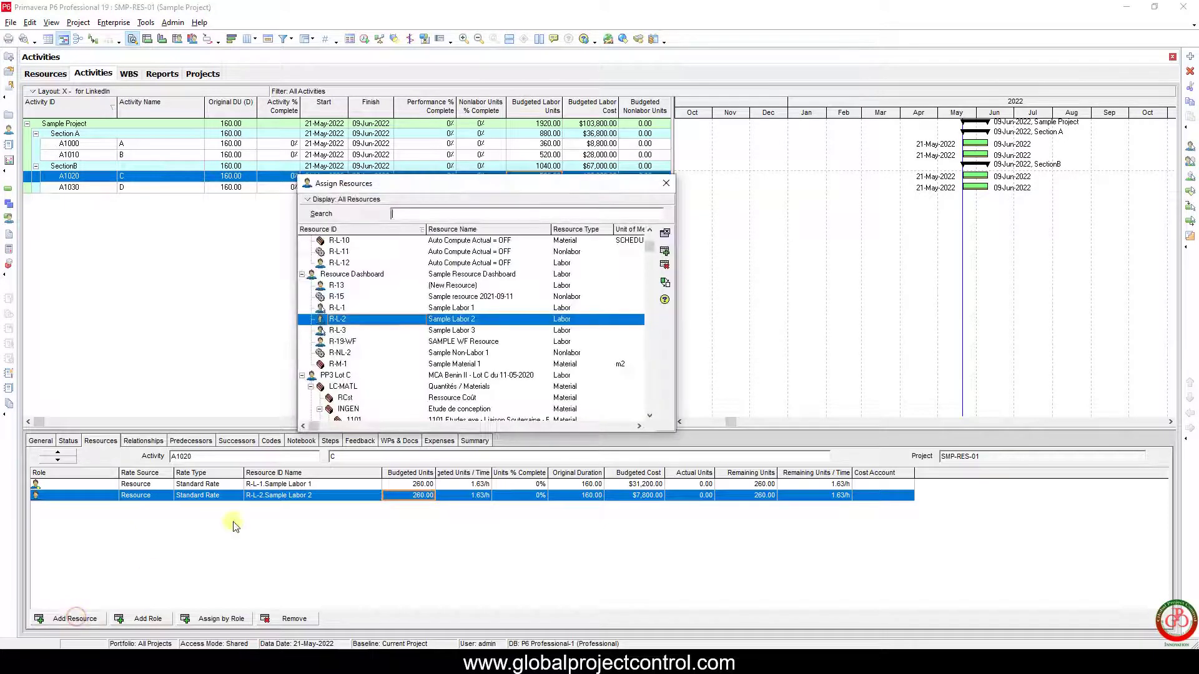
left_click(360, 330)
left_click(663, 251)
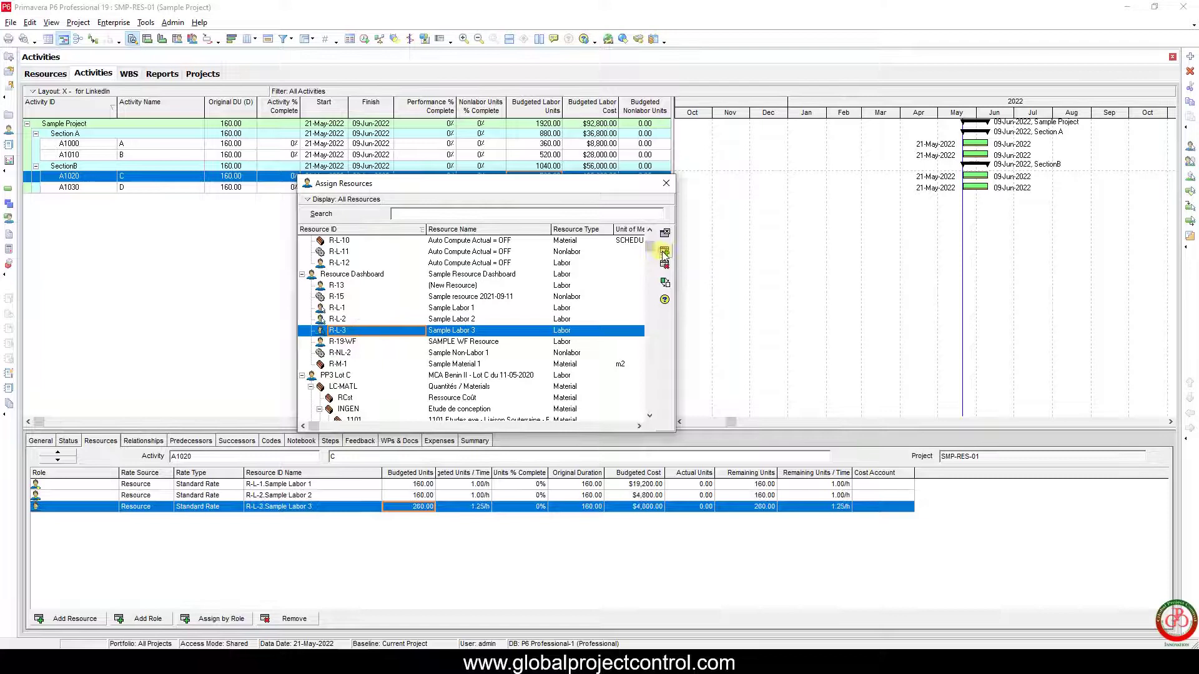
left_click(664, 251)
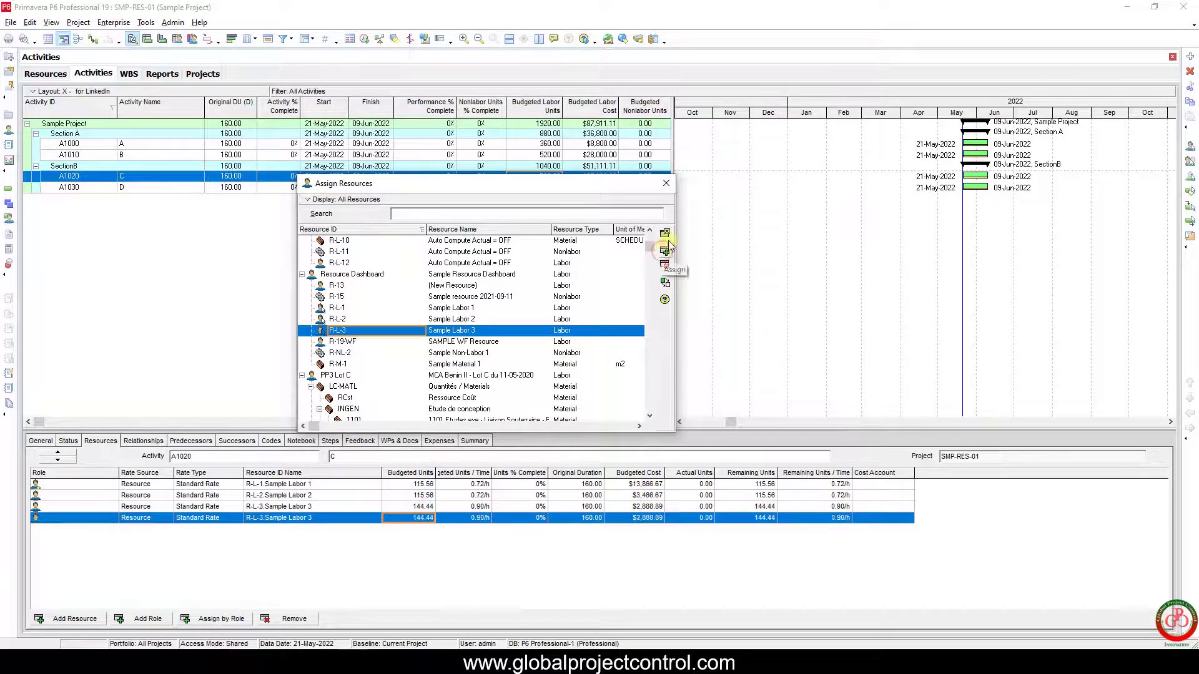
left_click(664, 232)
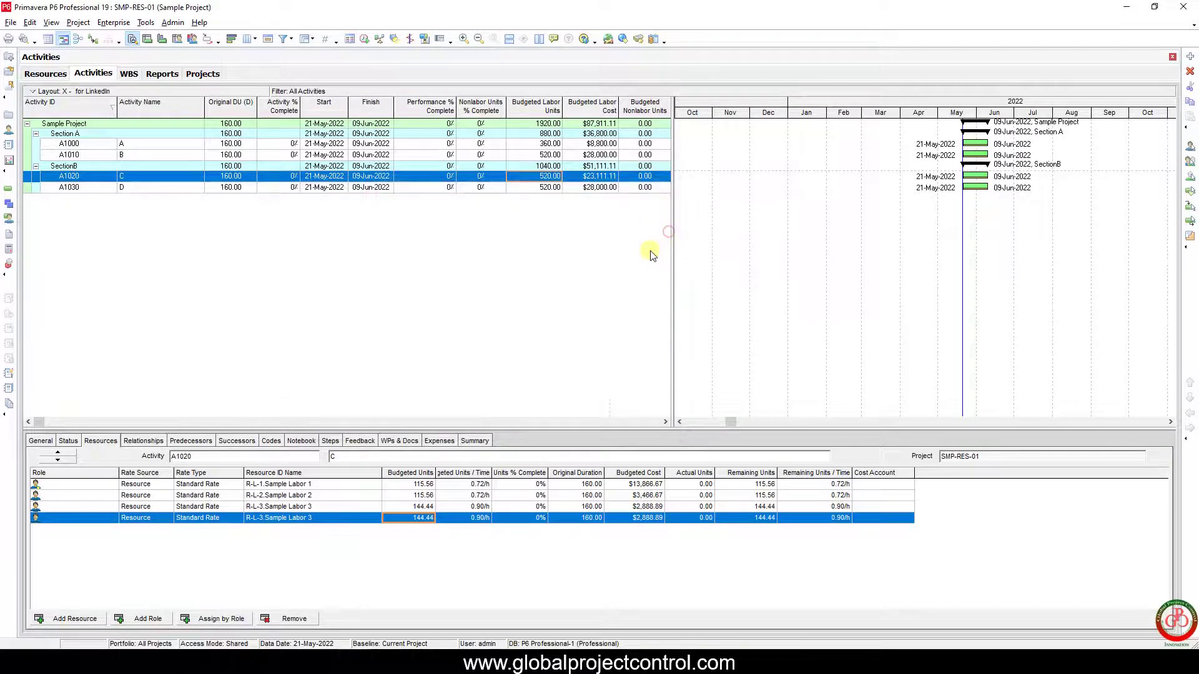
left_click(602, 177)
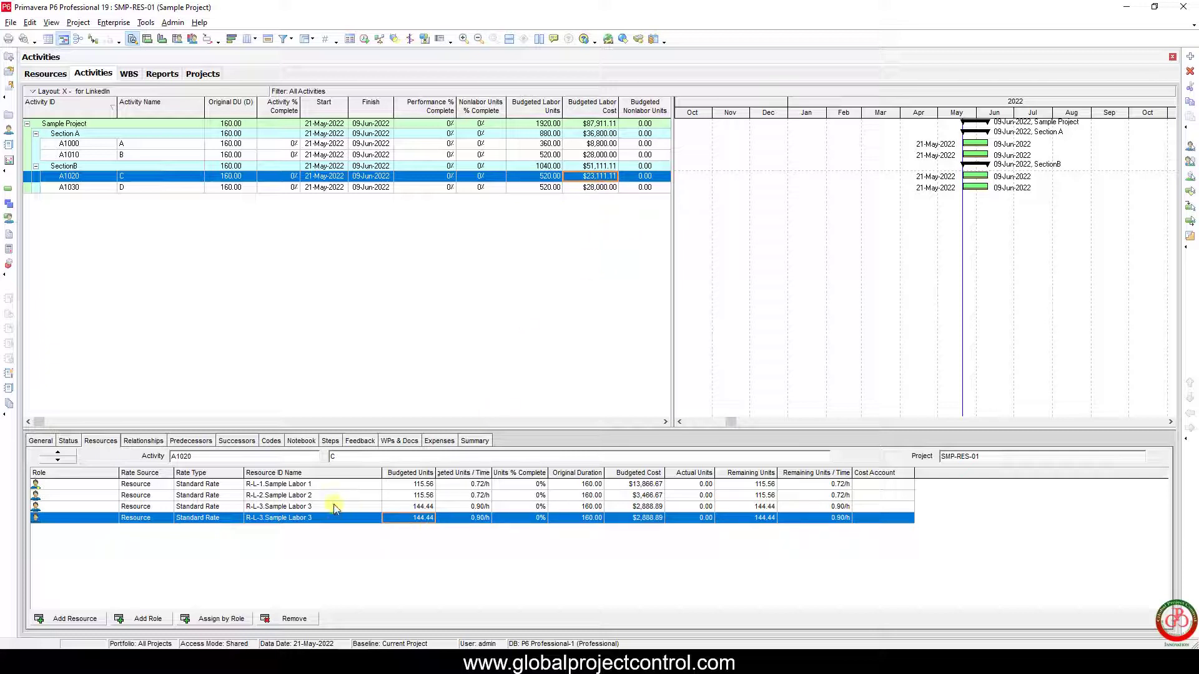
Review the units of A1020's four resource assignments.
left_click(341, 519)
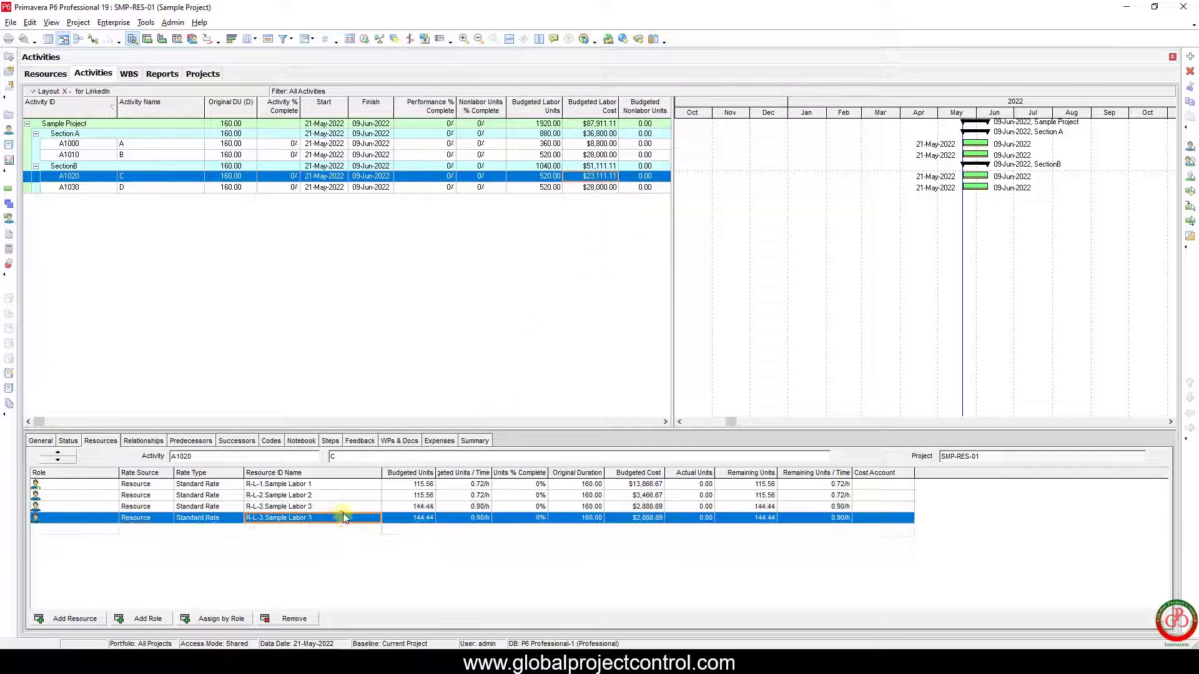
left_click(342, 507)
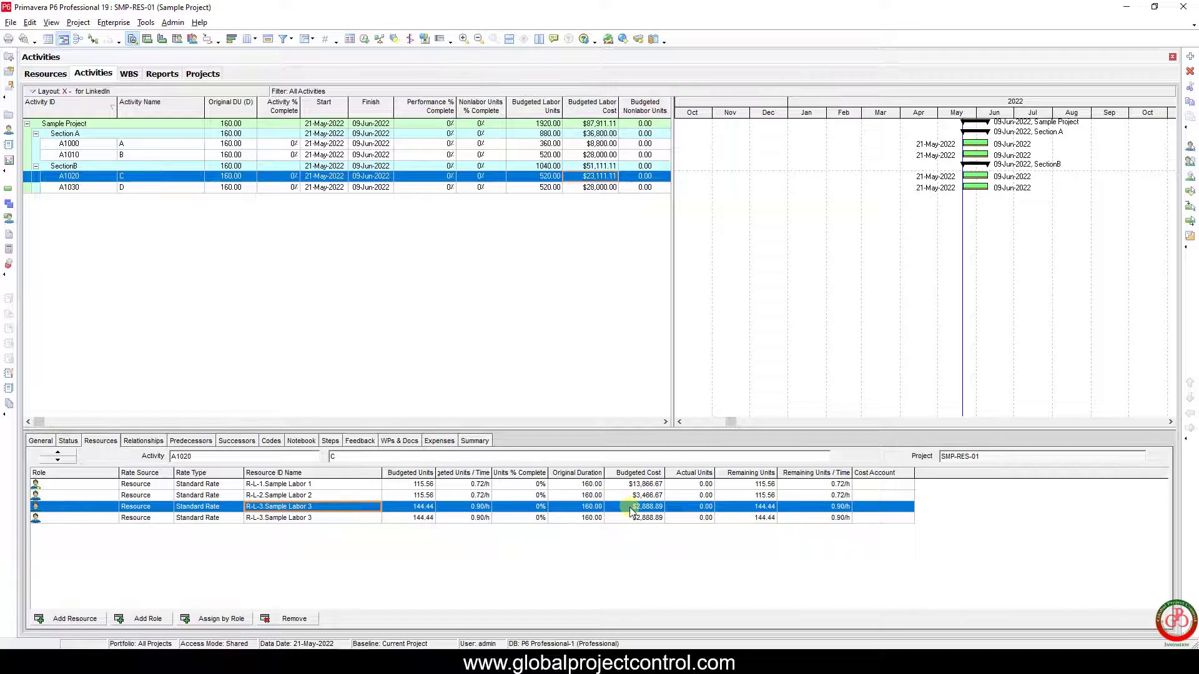
left_click(324, 485)
left_click(325, 496)
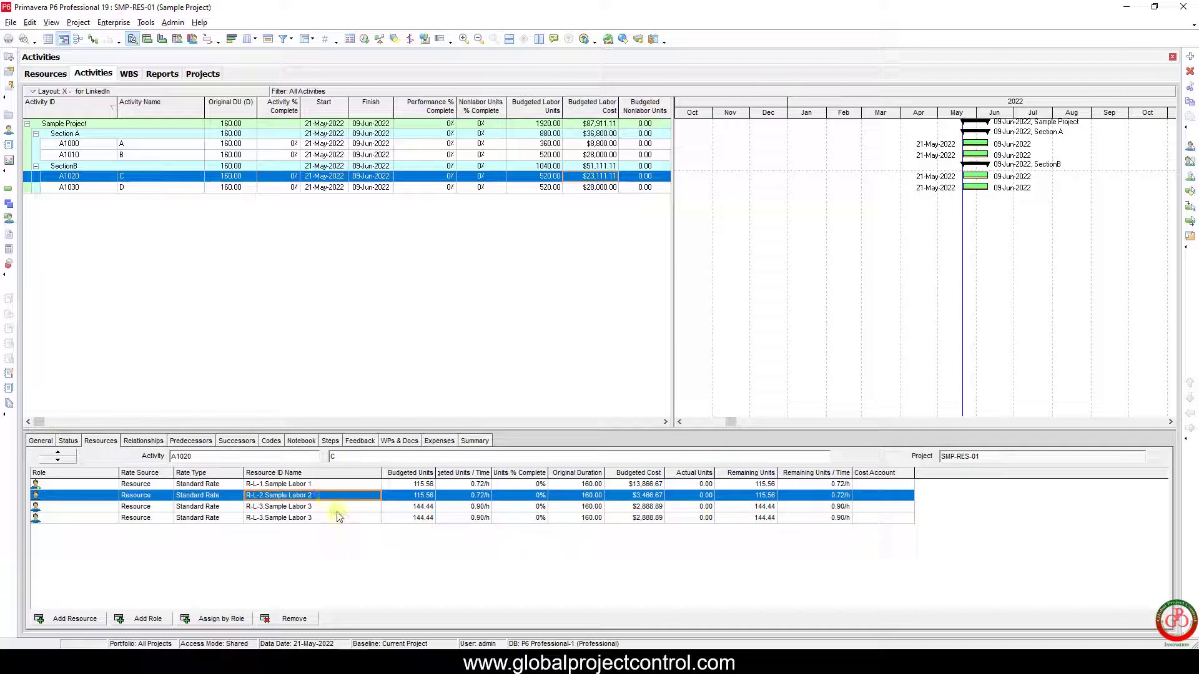
left_click(414, 507)
Delete the duplicate Sample Labor 3, restoring 160, 160 and 200 units and $28,000.
left_click(415, 519)
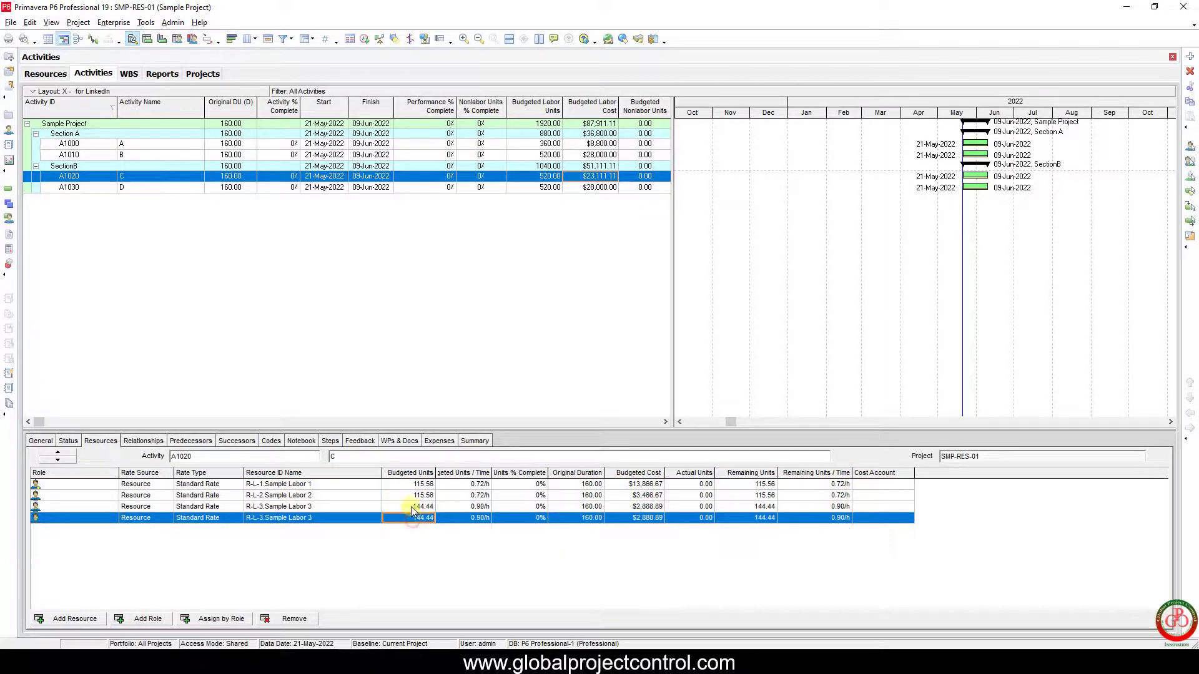
left_click(412, 507)
left_click(412, 521)
left_click(281, 620)
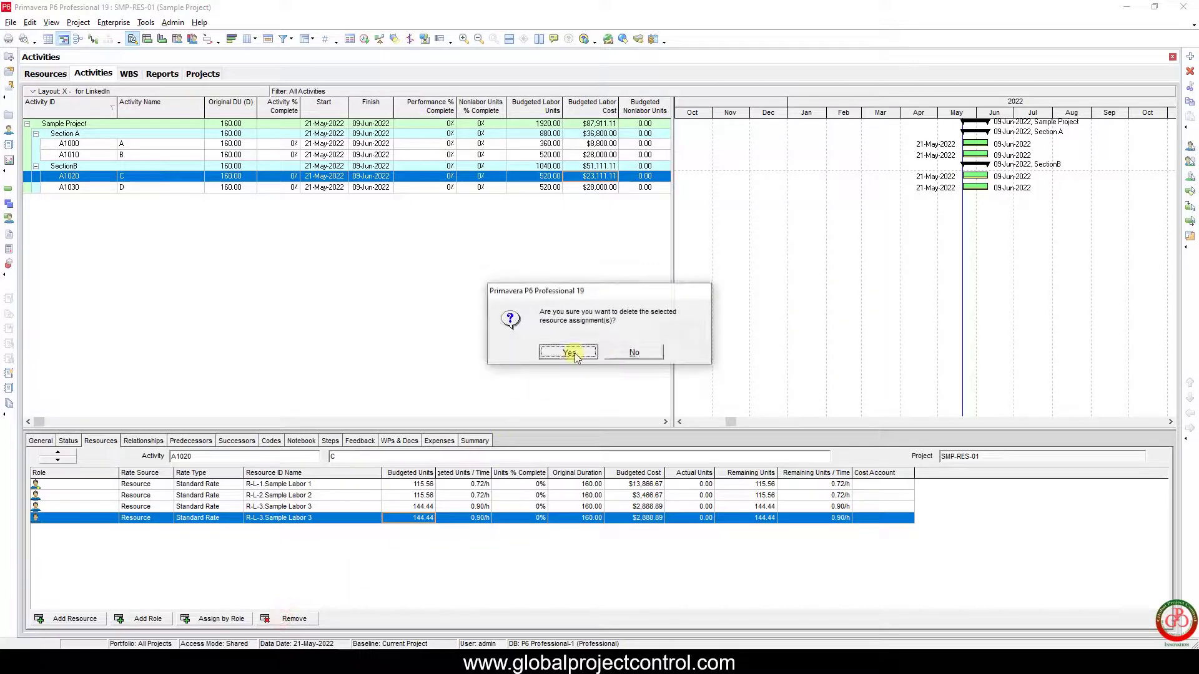
left_click(575, 353)
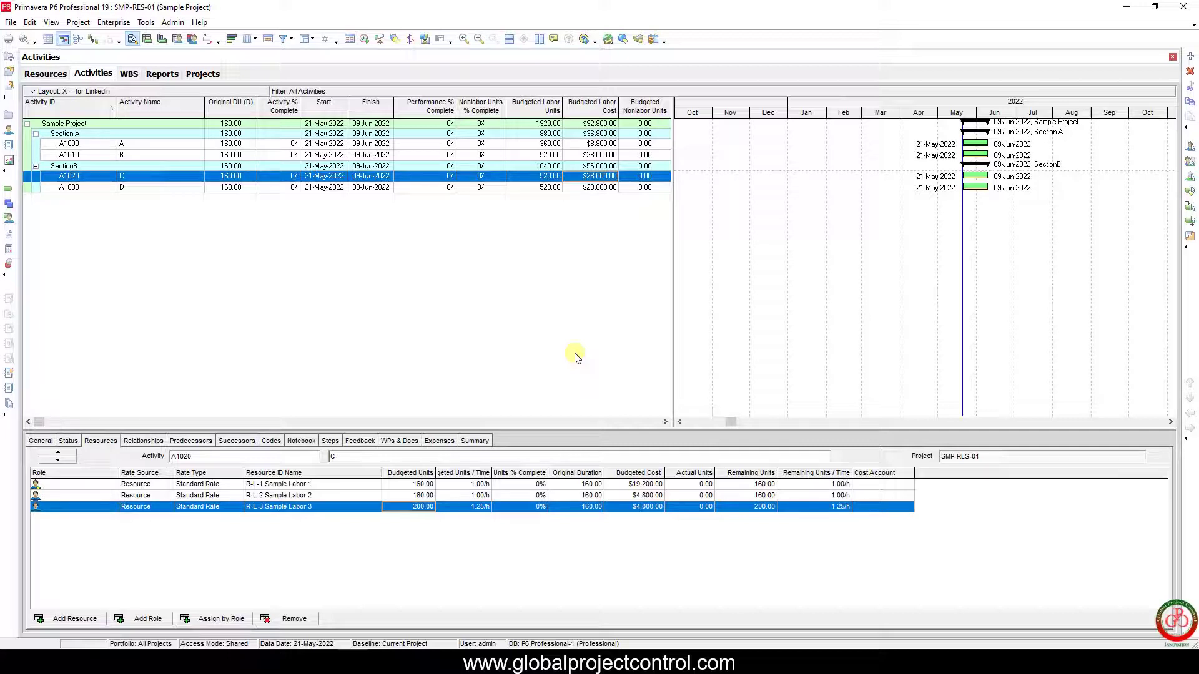
Reopen the Calculations preferences to check the recalculate-by-Duration-Type setting.
left_click(31, 22)
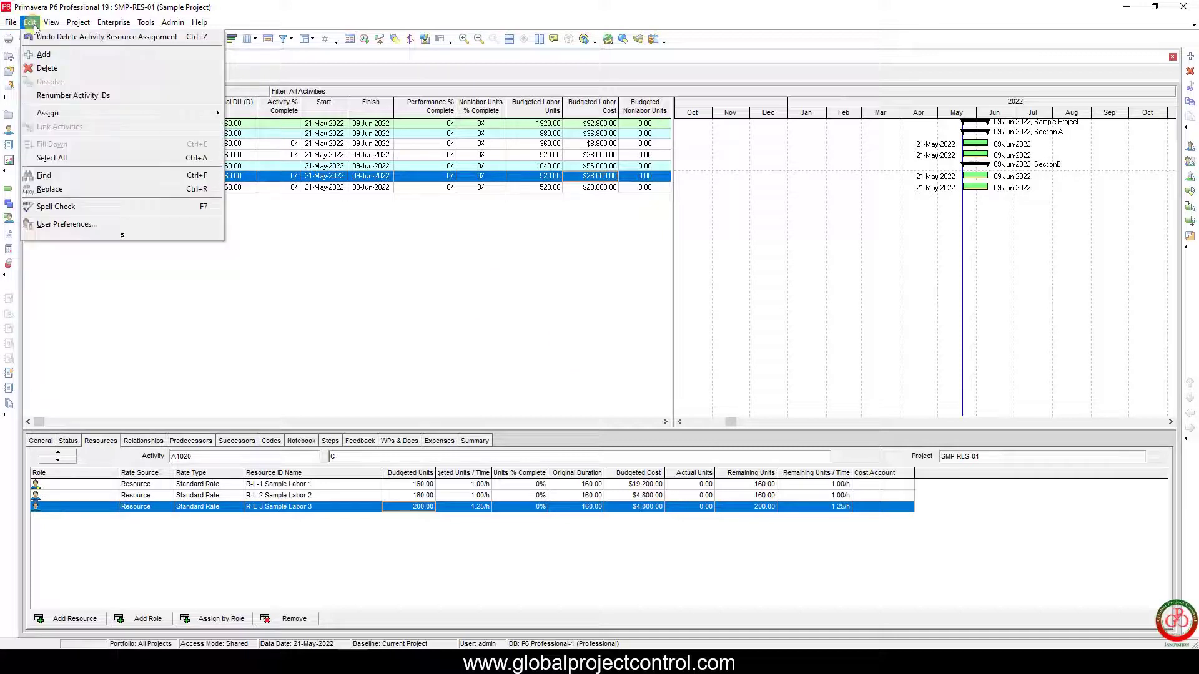
left_click(58, 225)
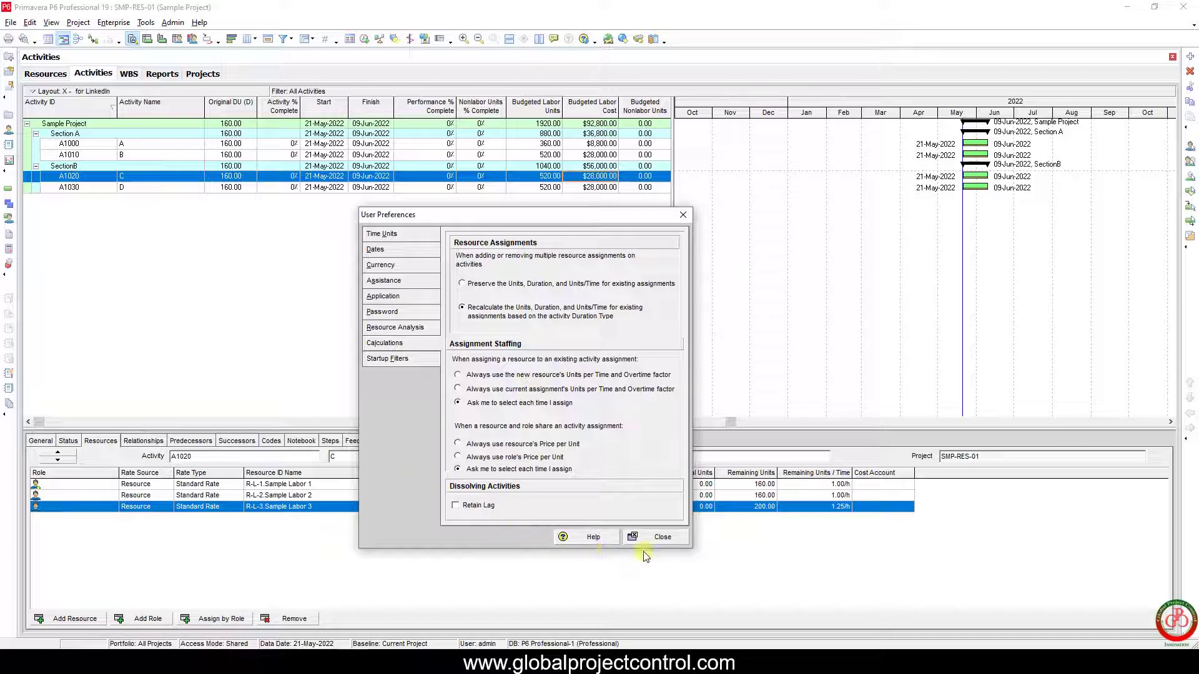
Close User Preferences to return to A1020's assignments of 160, 160 and 200 units.
left_click(661, 538)
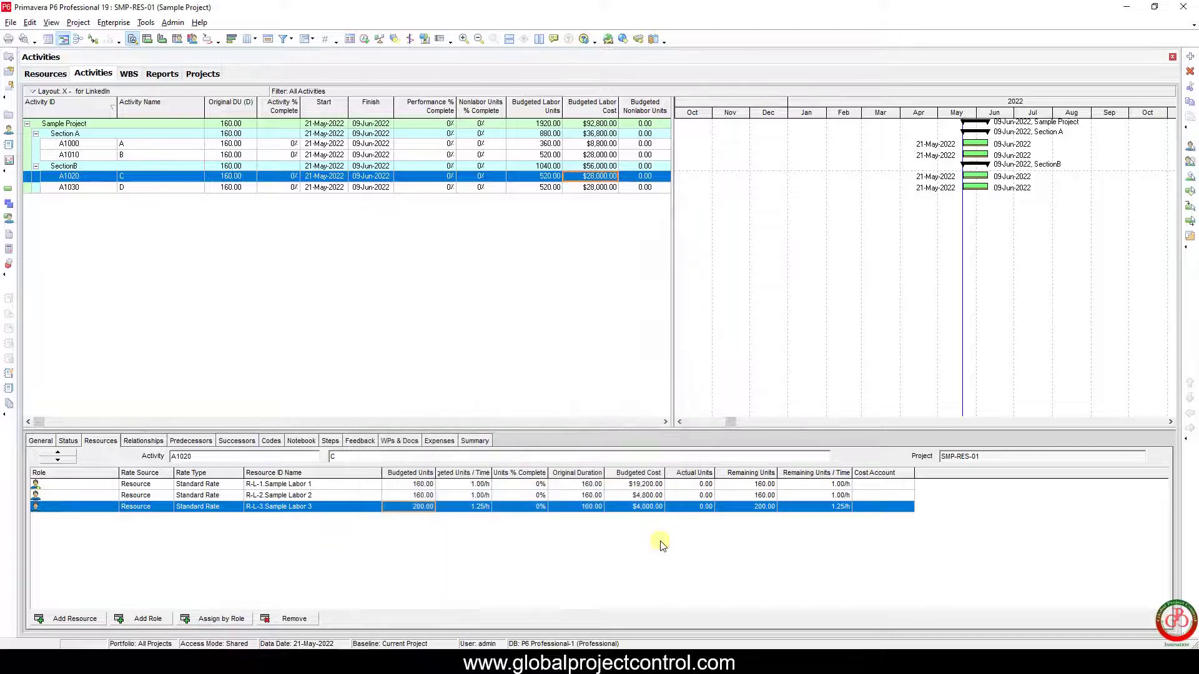